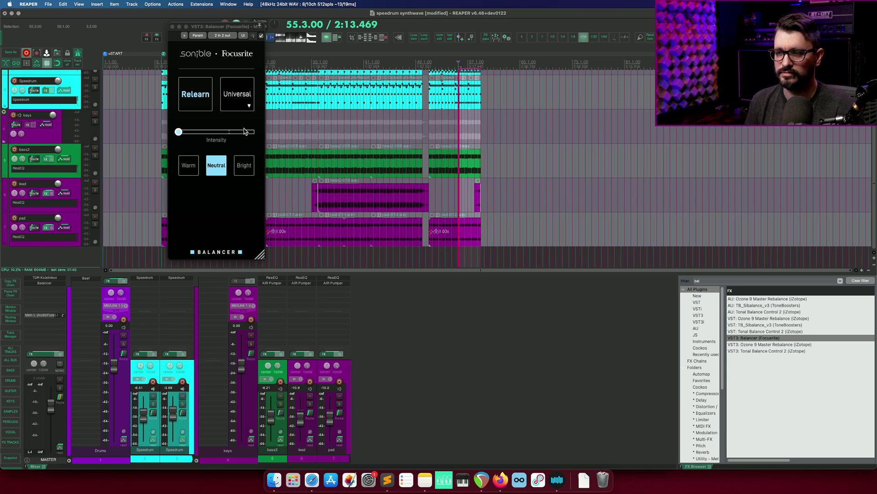
Play the mix, then have the master Balancer relearn it during a second playback pass.
key(space)
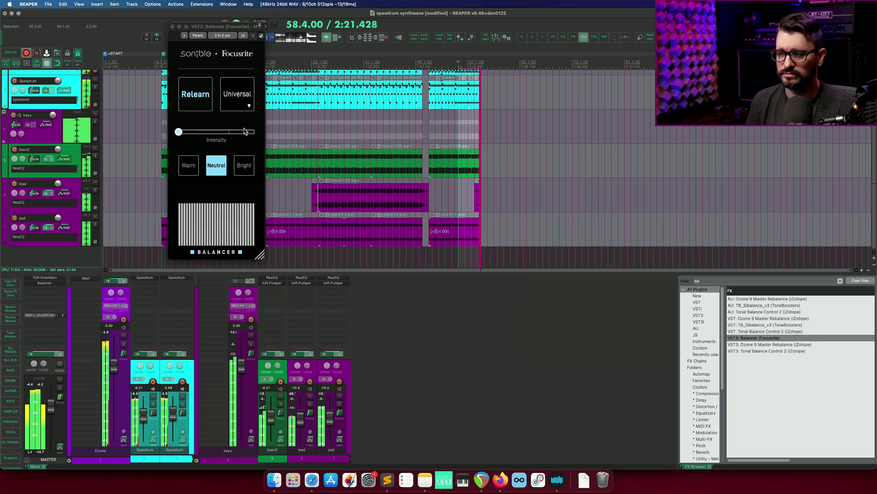
key(space)
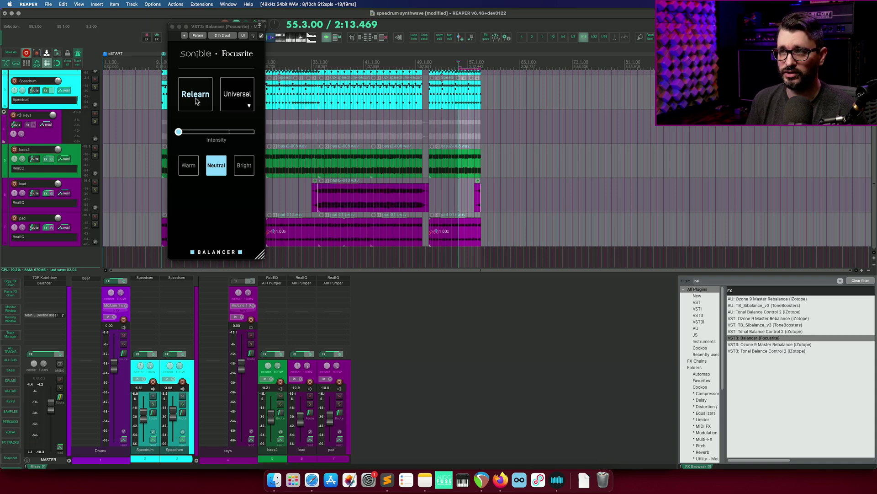
click(196, 101)
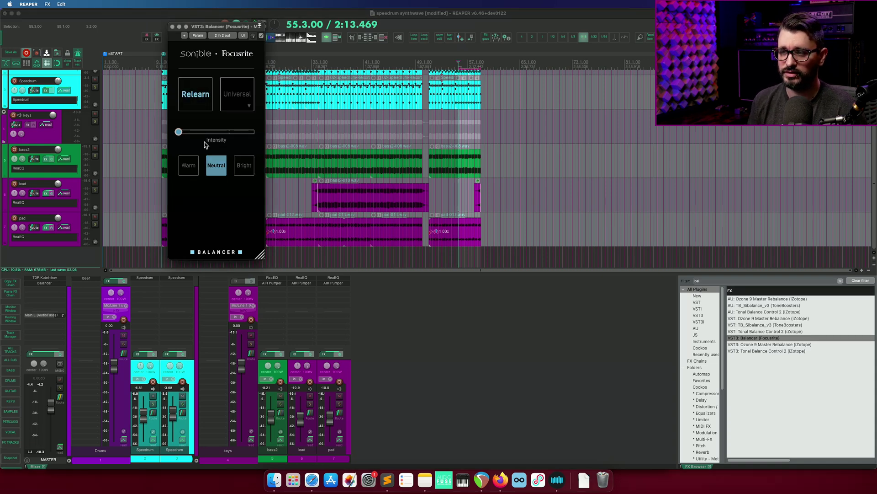
key(space)
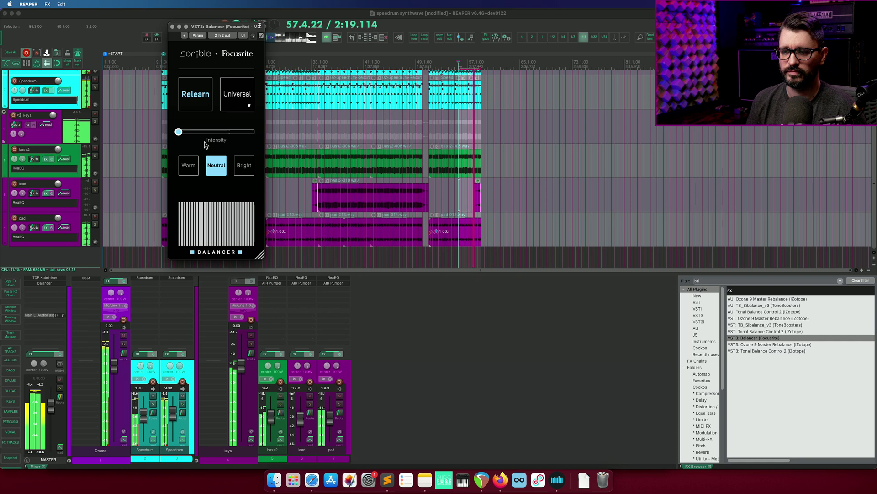
key(space)
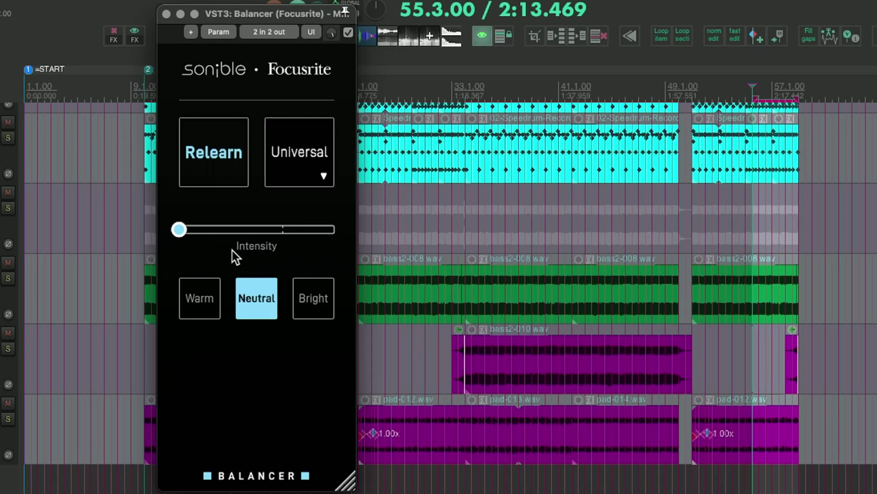
click(307, 172)
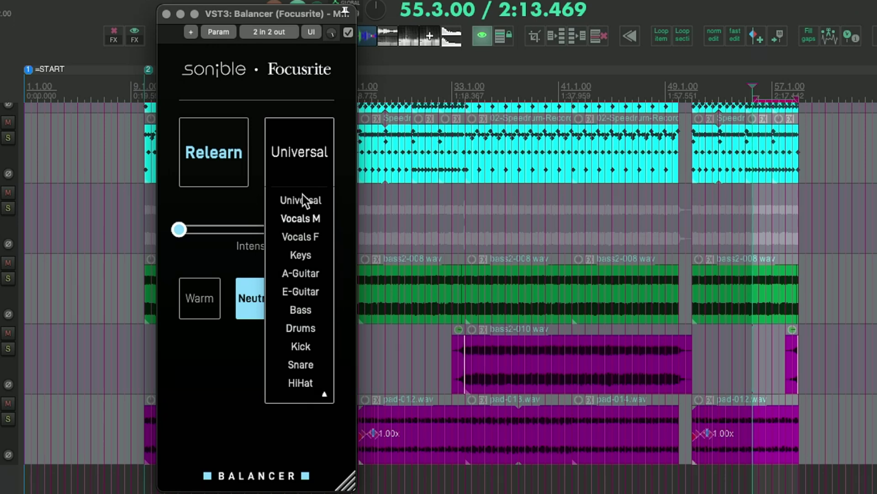
click(341, 112)
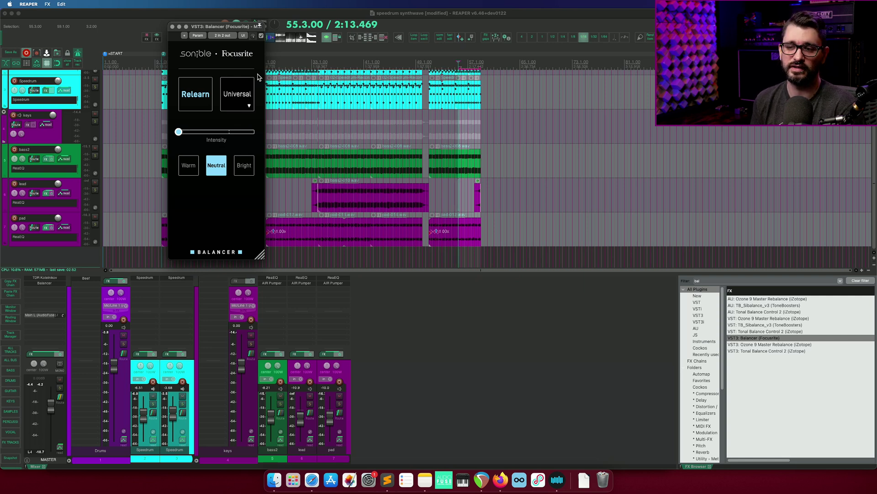
Raise master Balancer intensity to about two-thirds and A/B it bypassed versus active during playback.
drag(178, 131, 230, 132)
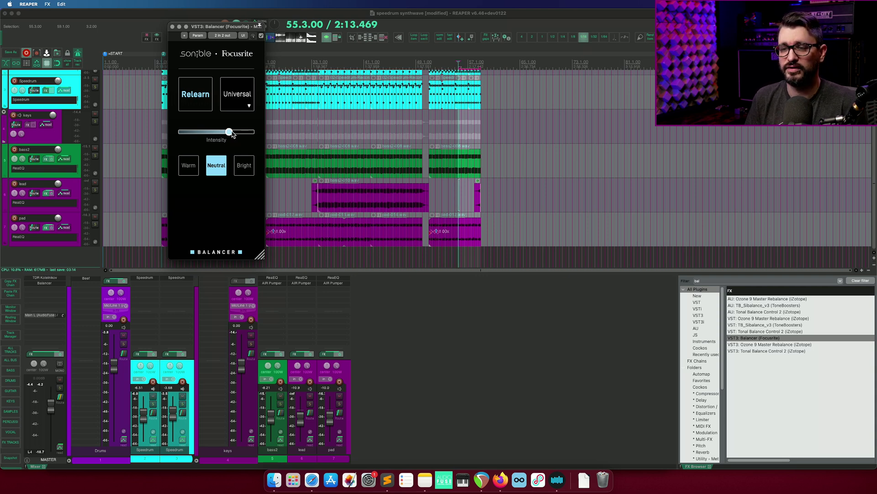
key(space)
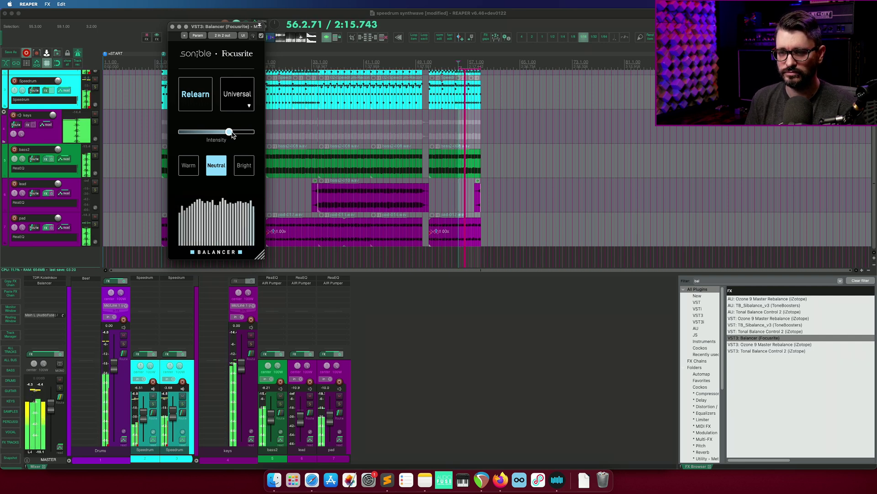
click(261, 36)
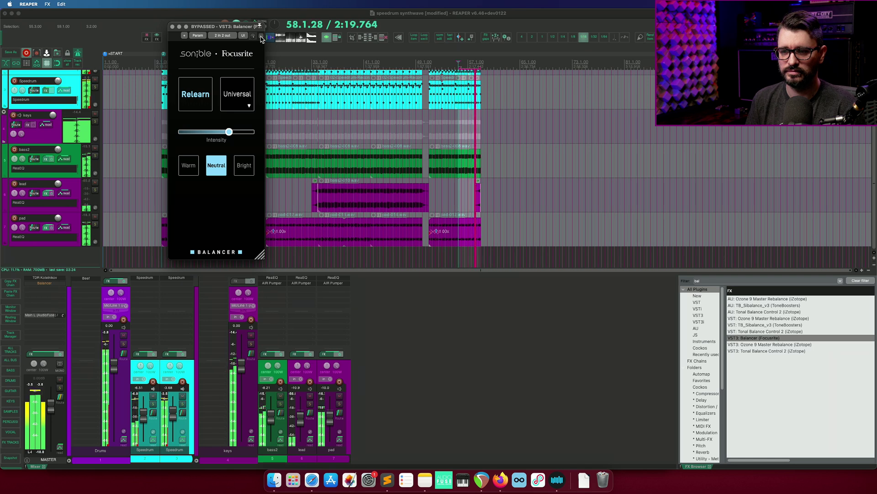
click(261, 36)
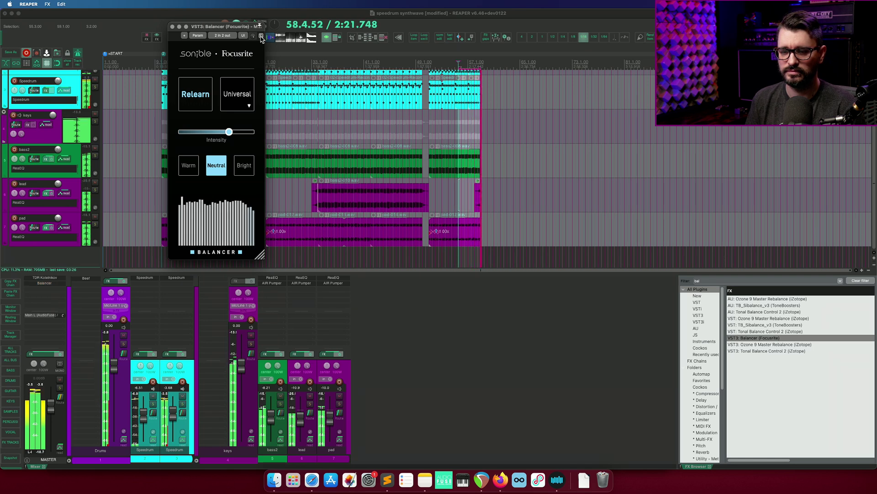
click(261, 36)
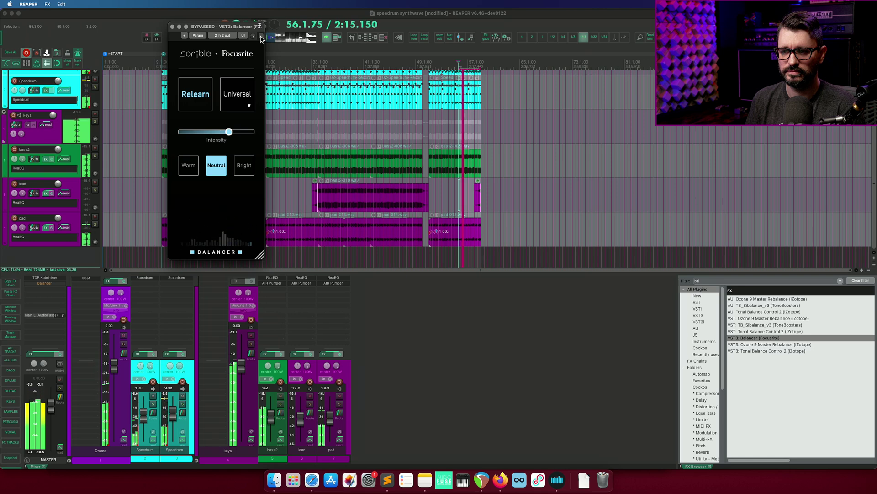
click(261, 37)
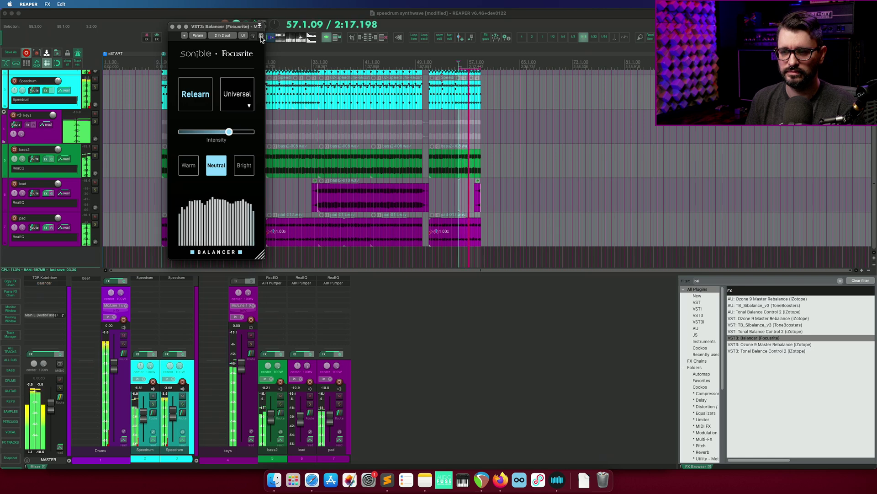
key(space)
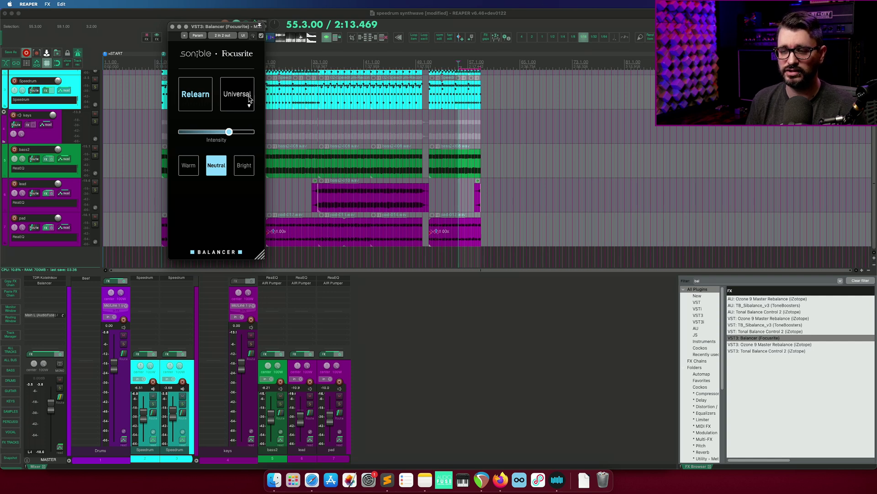
Compare Warm, Neutral and Bright tones on the master Balancer during playback, ending on Bright.
click(188, 166)
key(space)
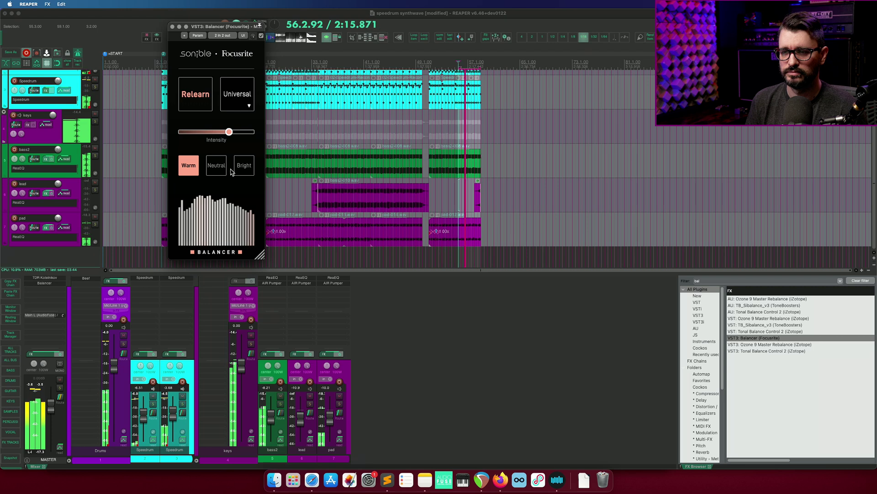
click(224, 170)
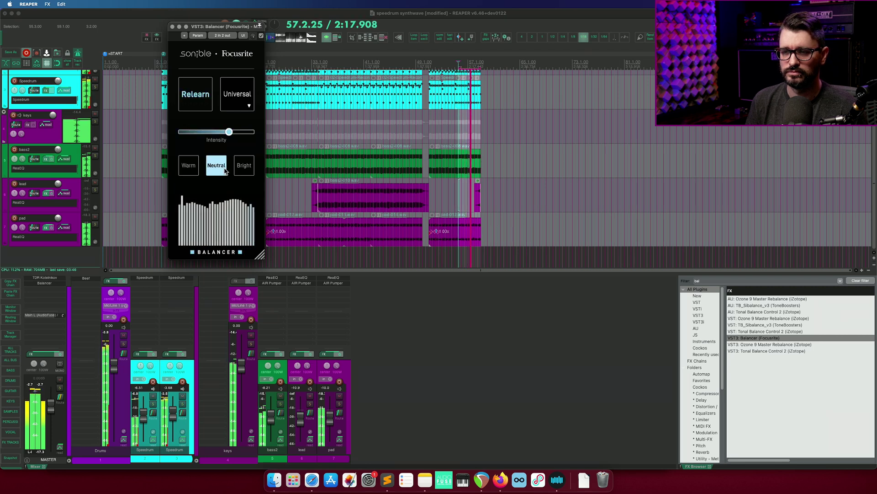
click(243, 172)
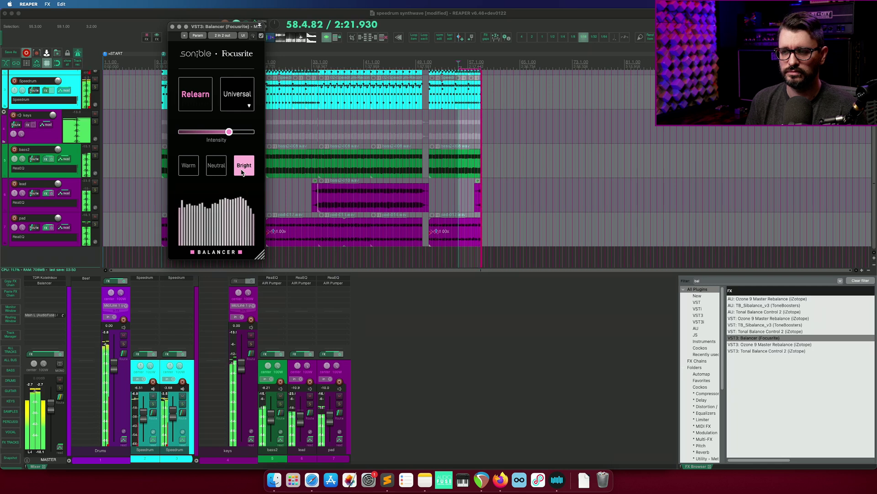
key(space)
click(223, 171)
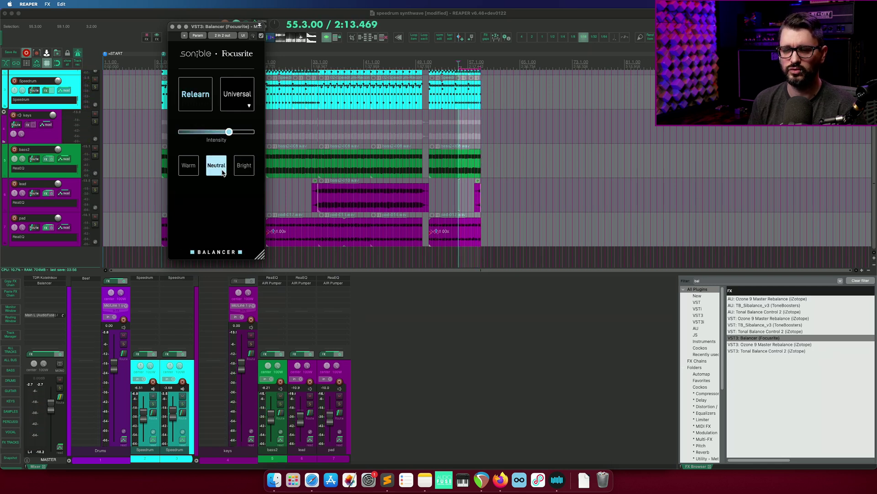
click(195, 169)
key(space)
key(space)
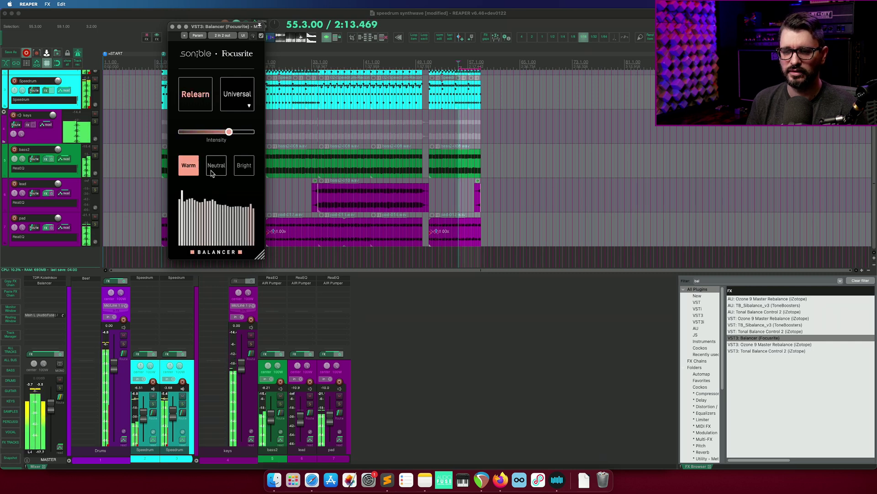
click(240, 170)
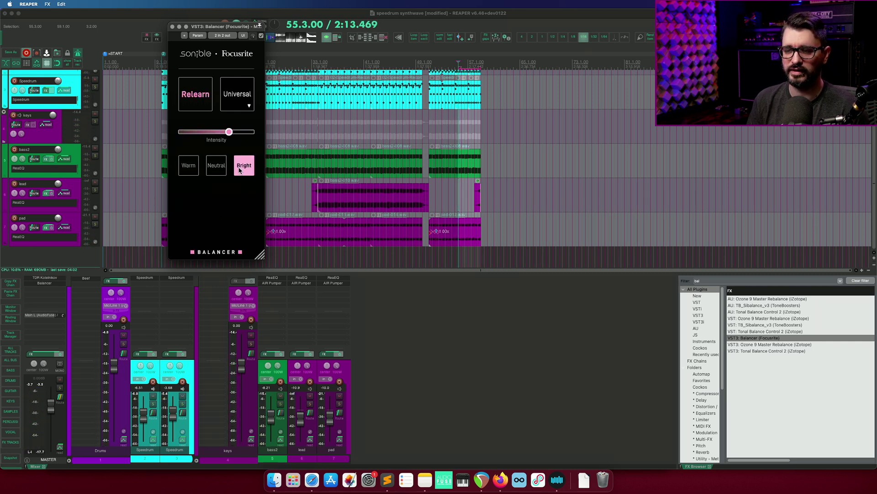
key(space)
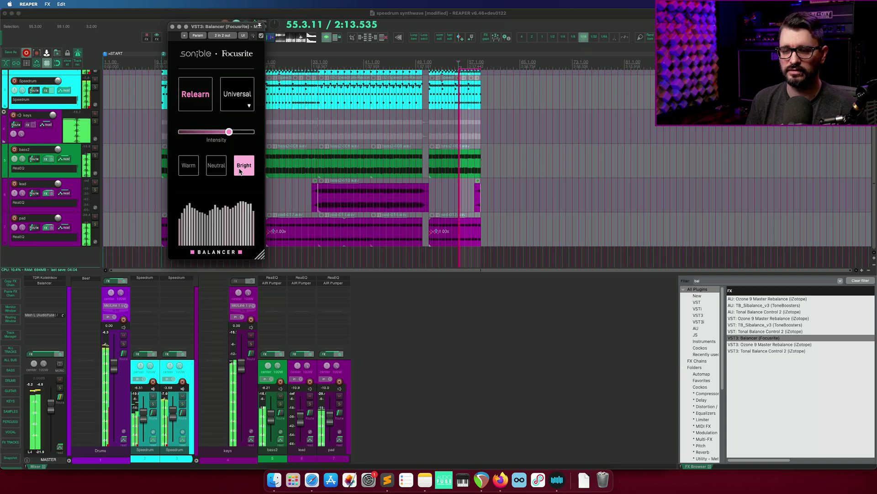
key(space)
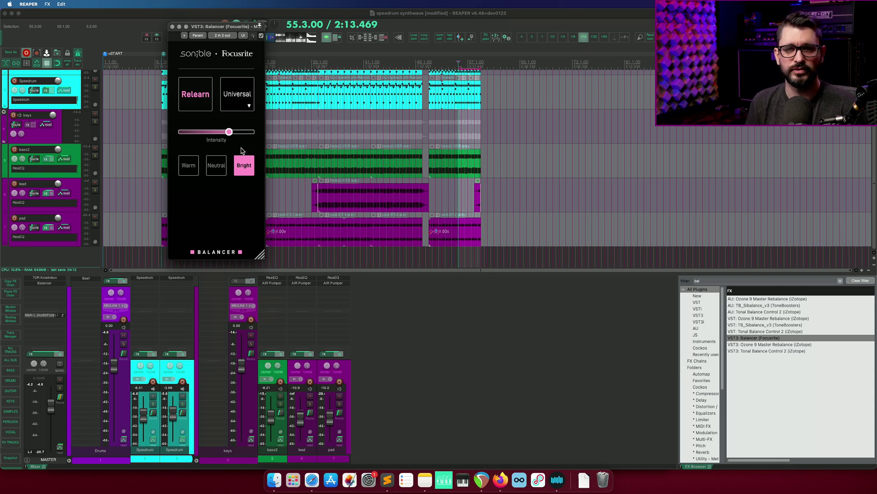
Return the master Balancer to Neutral, lower its intensity slightly, bypass it and close its window.
click(224, 173)
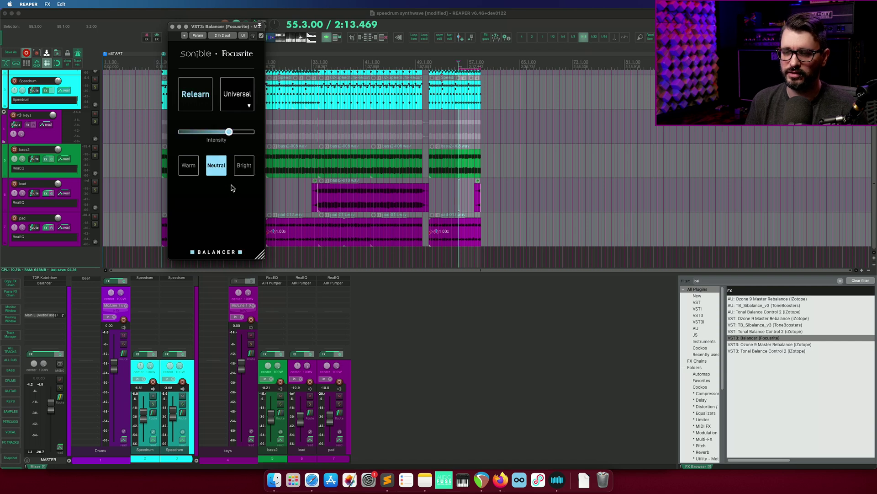
drag(218, 134, 208, 134)
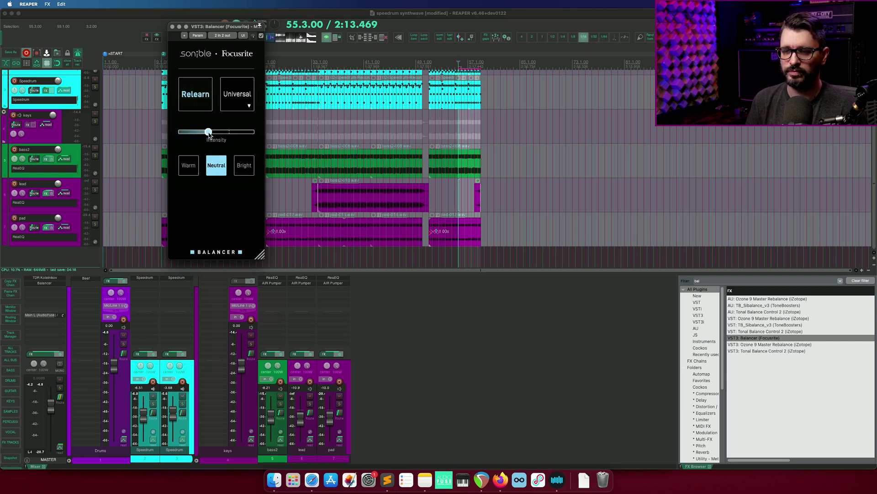
click(261, 36)
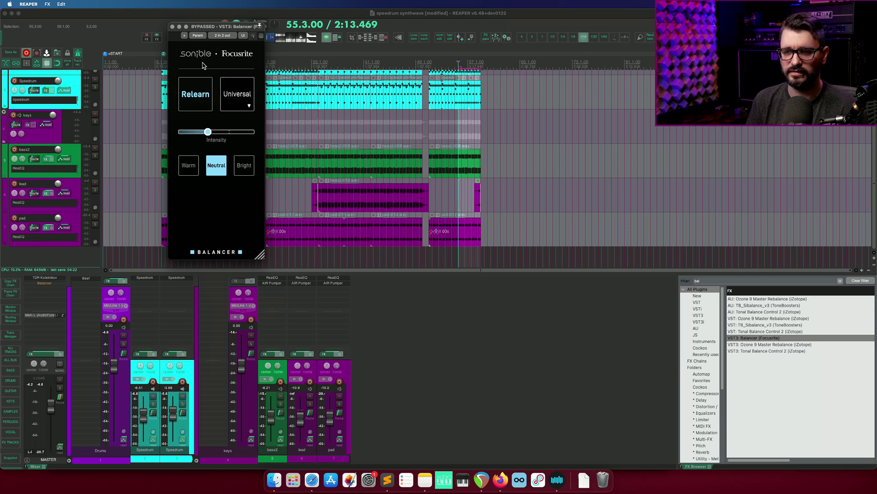
click(173, 27)
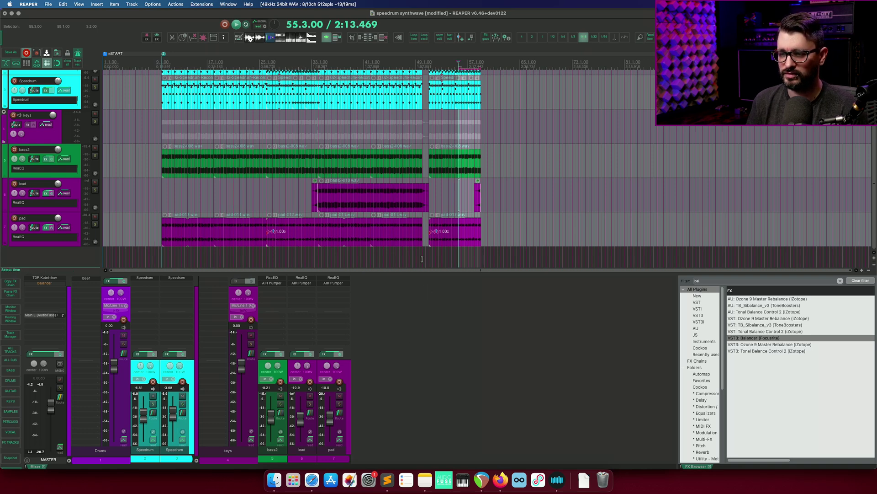
Select a time range ending at bar 50 and add Balancer to the keys bus.
scroll(419, 122, down, 1)
drag(422, 68, 364, 68)
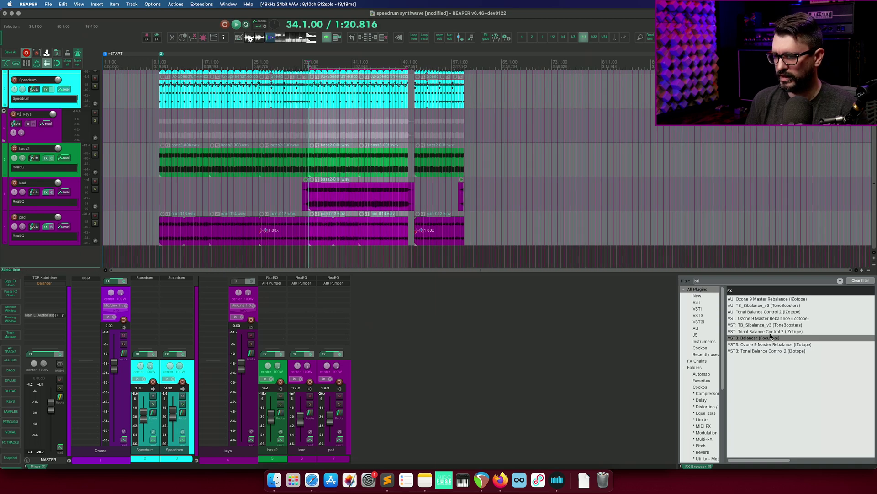
drag(770, 338, 210, 283)
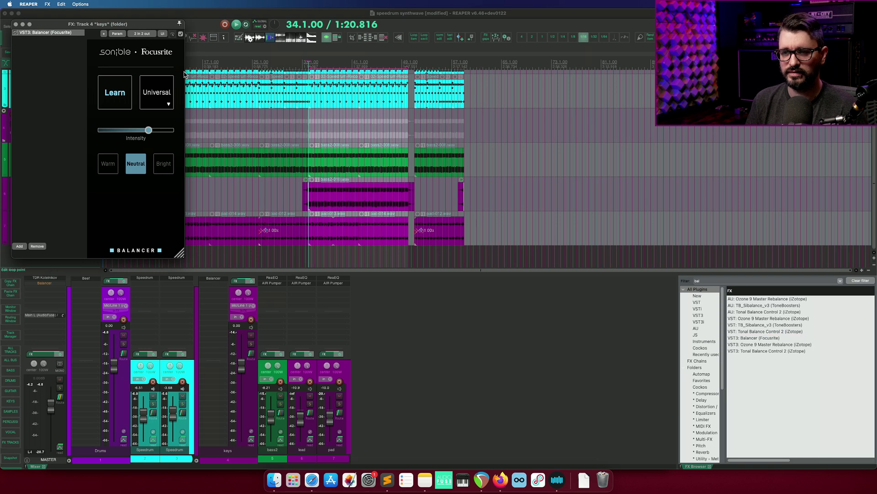
Set the keys Balancer to the Keys profile, start learning, and solo the keys bus.
click(171, 104)
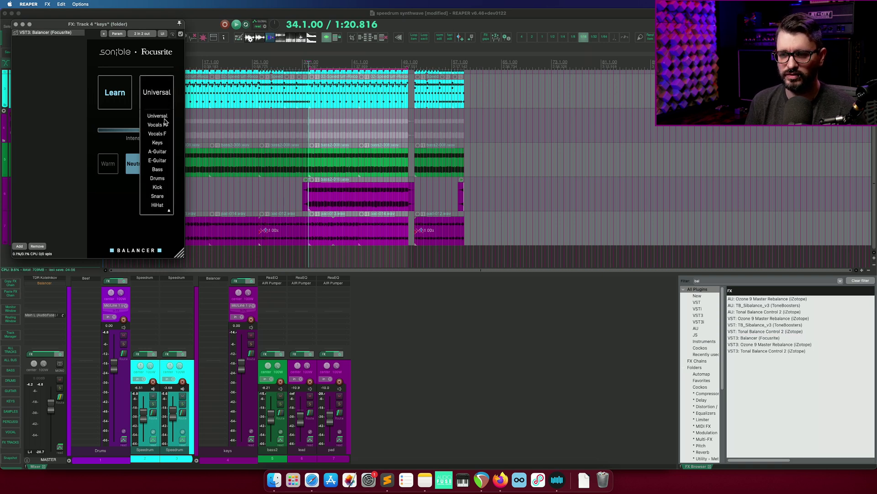
click(158, 143)
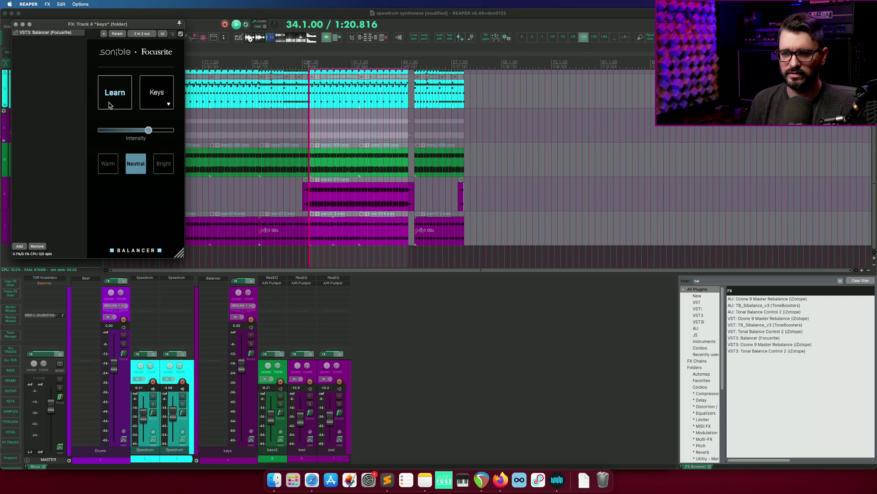
click(109, 105)
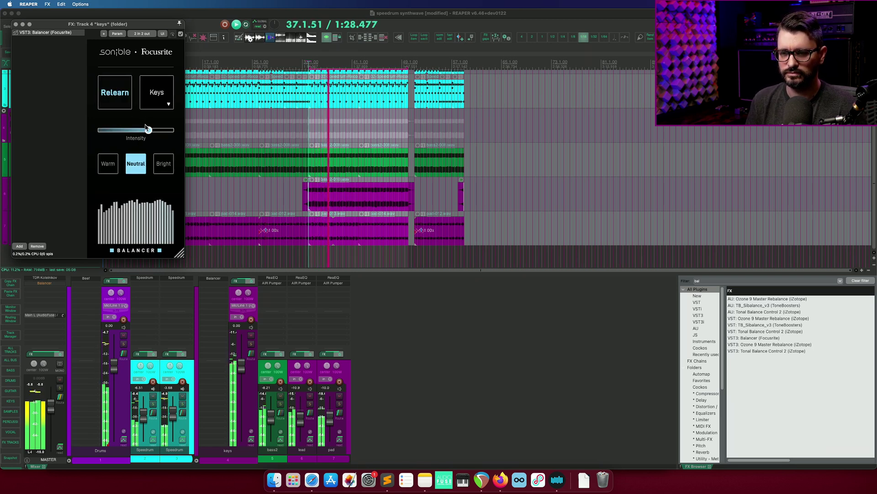
click(251, 343)
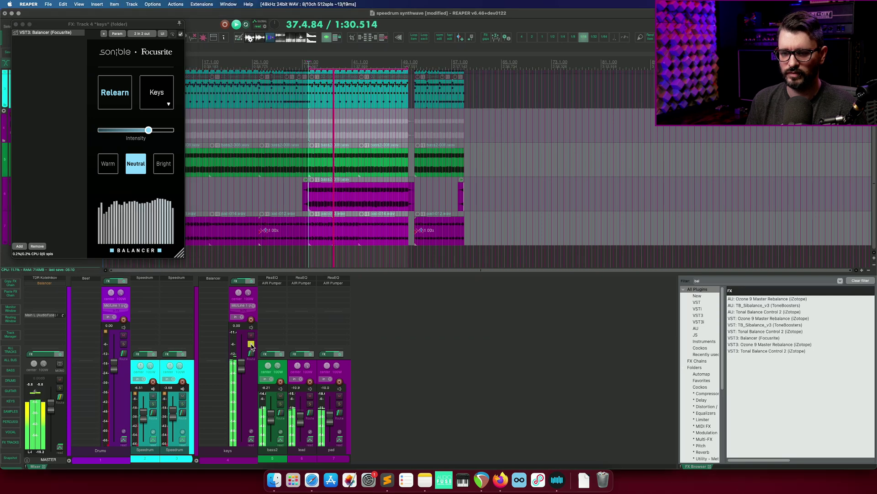
click(147, 131)
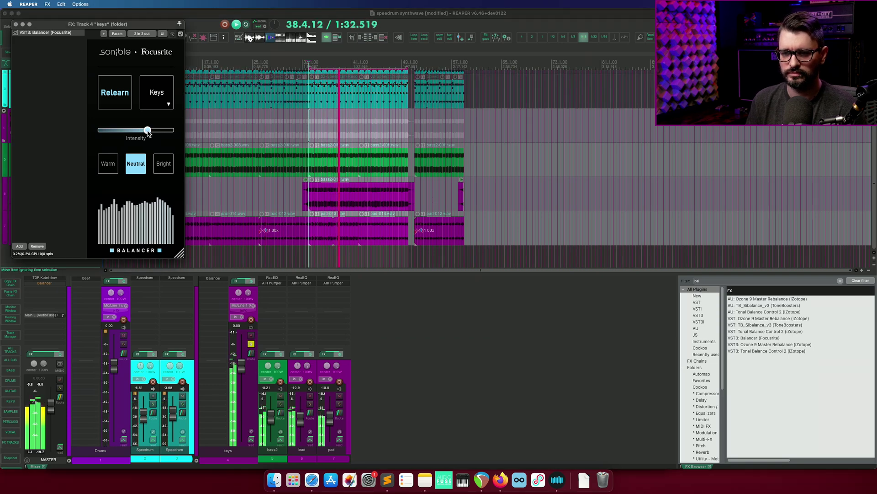
Audition Warm, Bright and Neutral, settle on Bright with reduced intensity, A/B bypass, then stop.
mouse_move(147, 130)
mouse_down()
mouse_move(83, 133)
mouse_move(144, 131)
mouse_up()
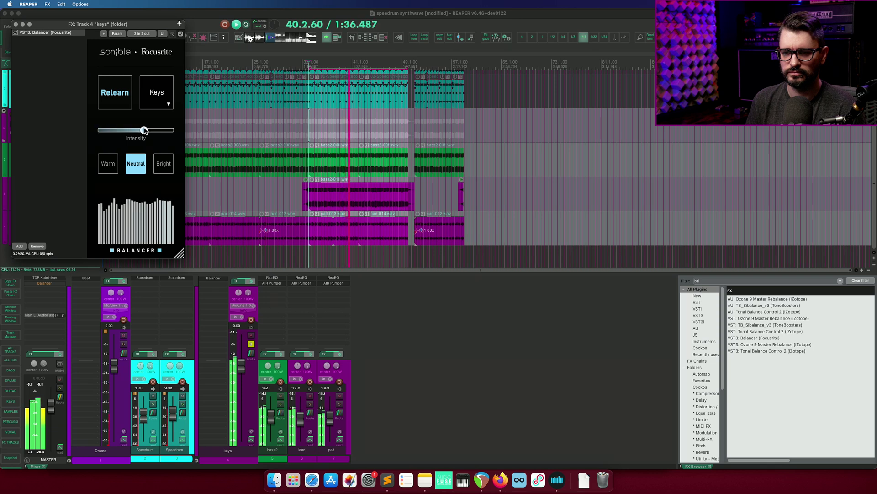
click(109, 165)
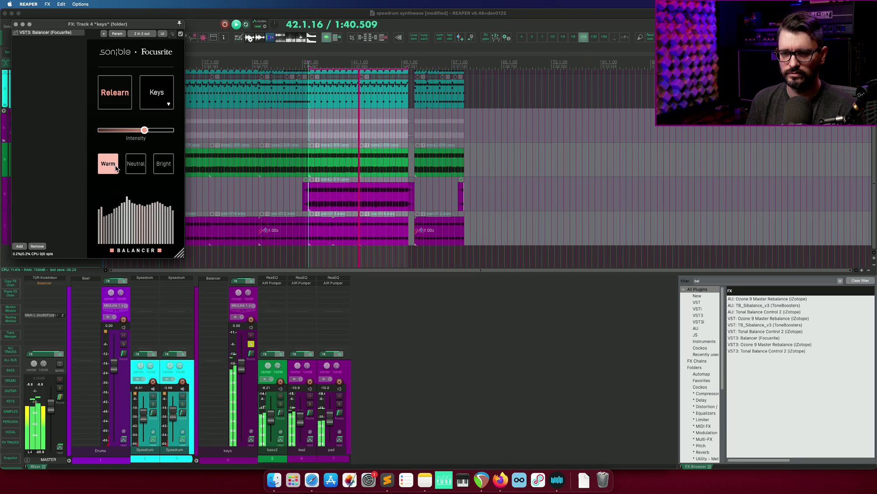
click(163, 170)
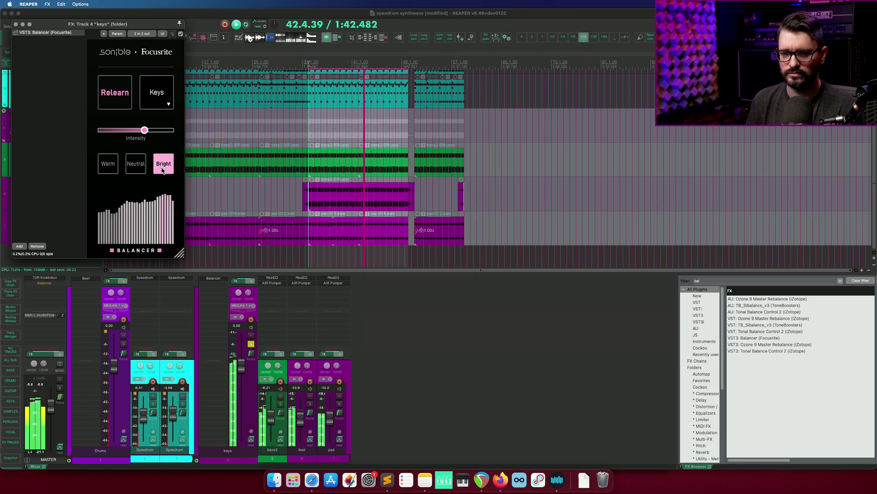
click(143, 172)
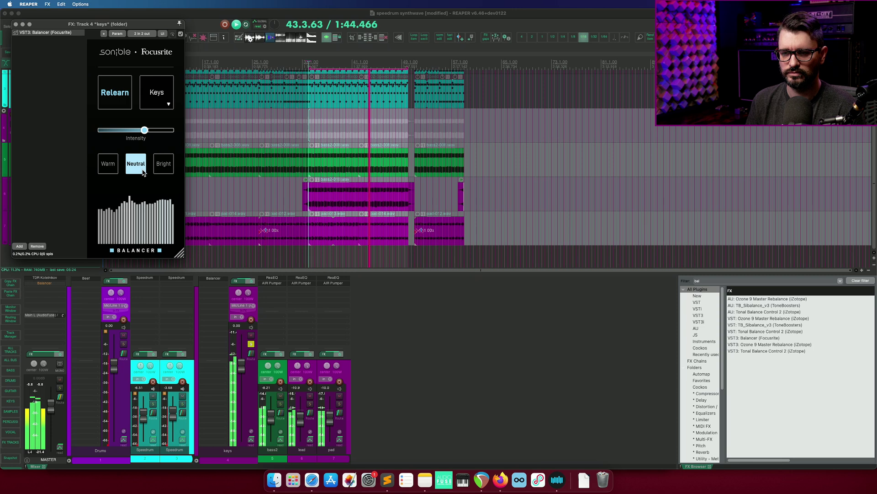
click(164, 169)
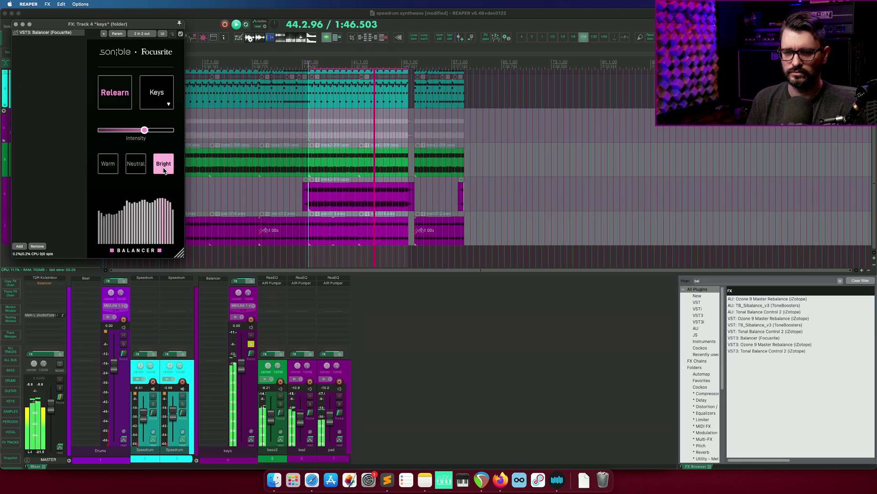
drag(144, 130, 131, 131)
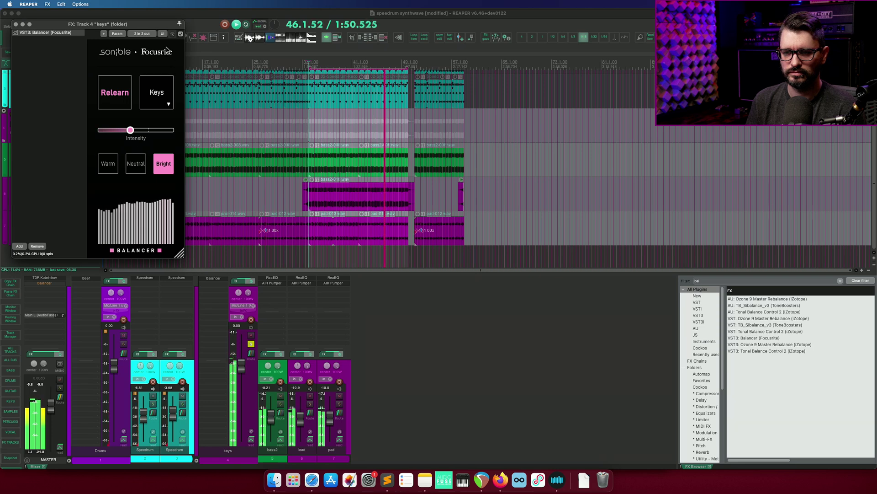
click(180, 34)
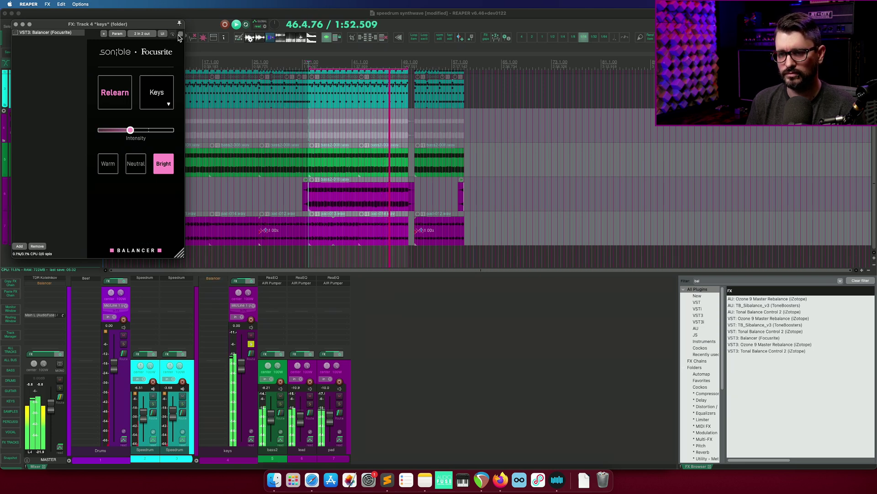
key(space)
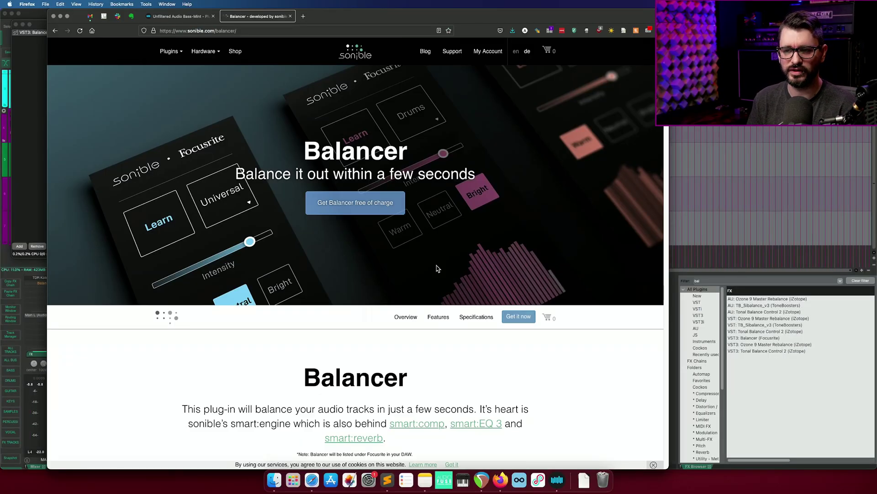
Read through sonible's Balancer product page, expanding the extra text about profiles.
scroll(398, 233, down, 1)
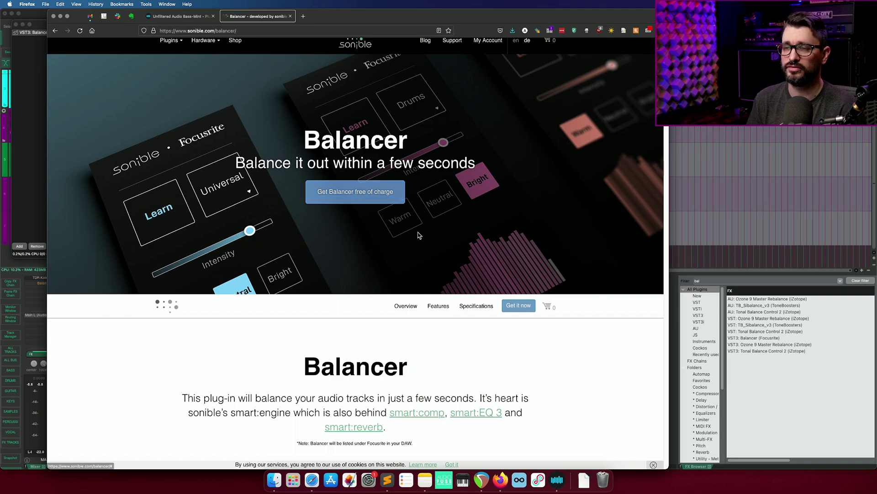
scroll(420, 237, down, 4)
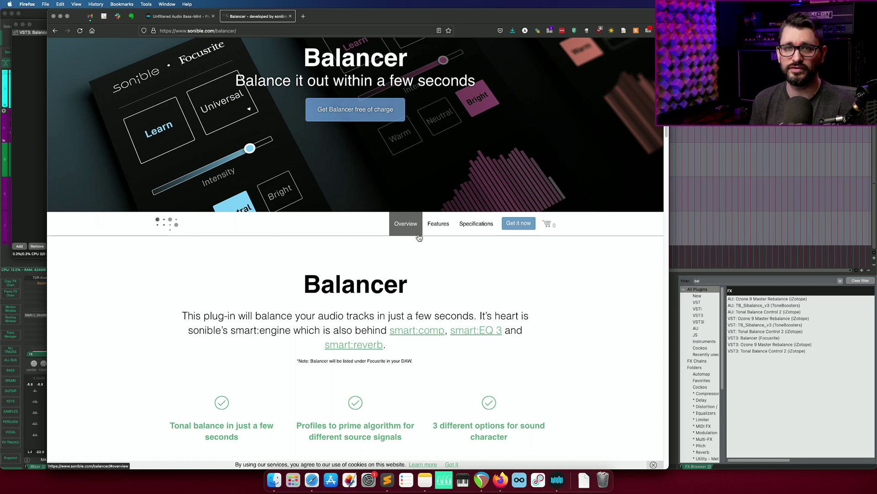
scroll(341, 158, down, 5)
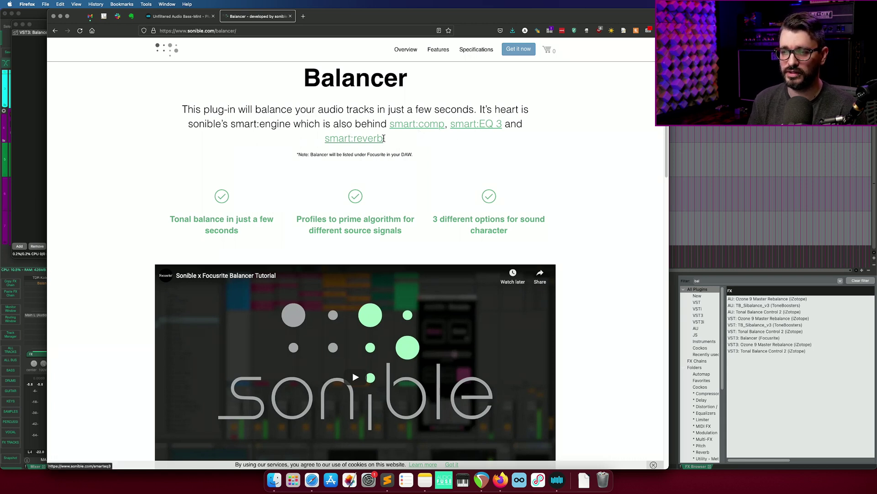
scroll(591, 186, down, 2)
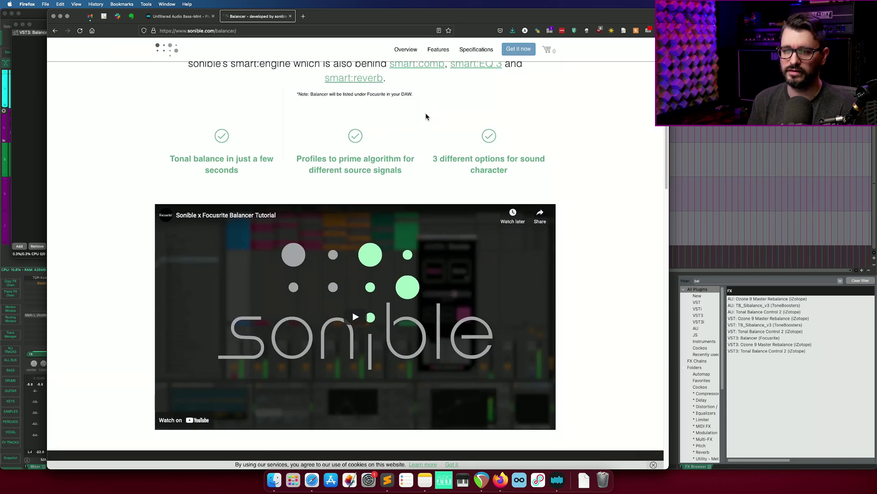
scroll(568, 168, down, 1)
scroll(568, 169, down, 1)
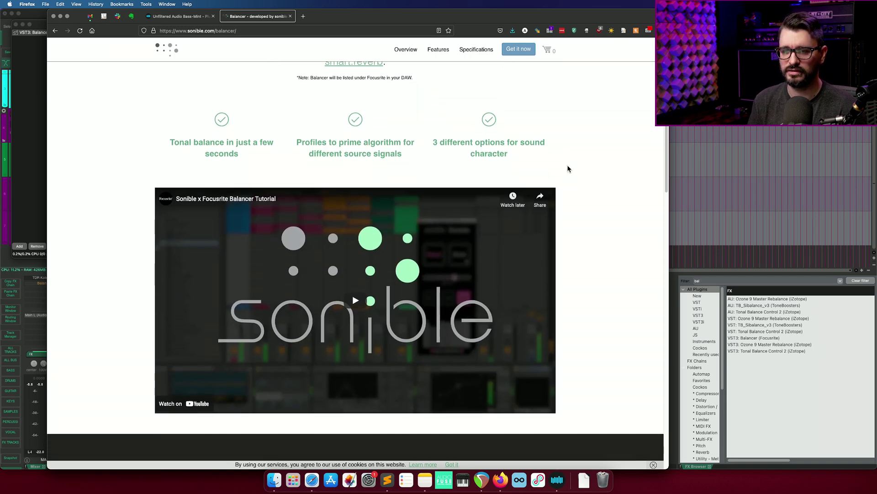
scroll(568, 169, down, 2)
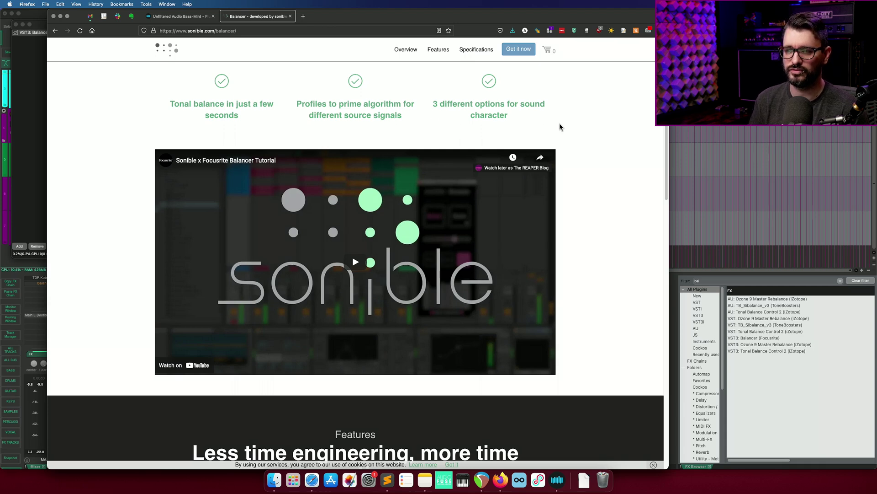
scroll(582, 136, down, 15)
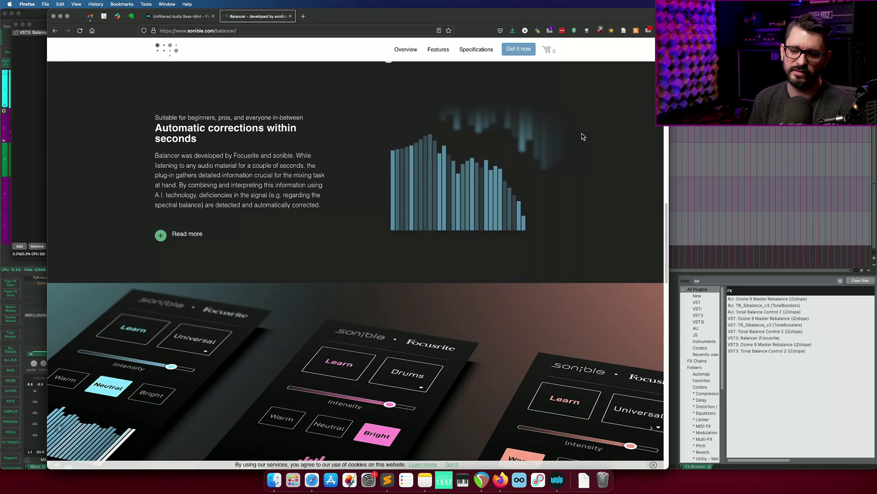
scroll(582, 135, down, 10)
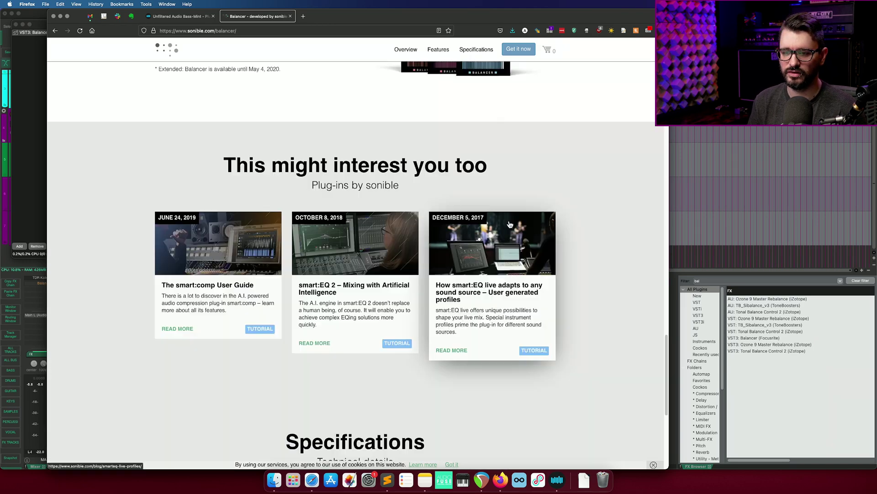
scroll(511, 224, up, 8)
scroll(511, 224, up, 8)
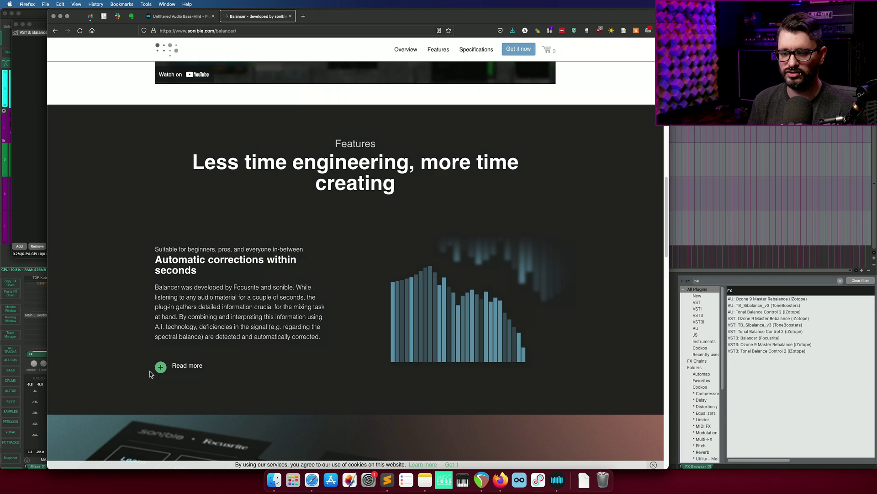
click(160, 367)
scroll(274, 345, down, 3)
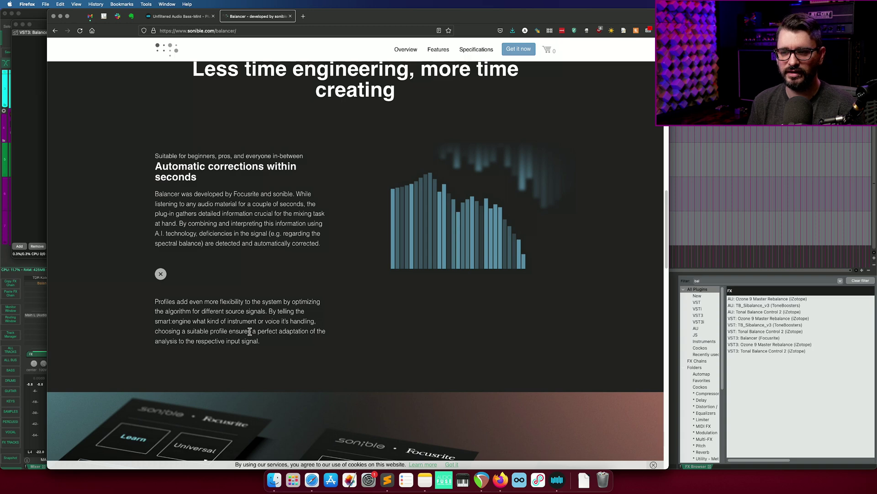
scroll(254, 331, up, 2)
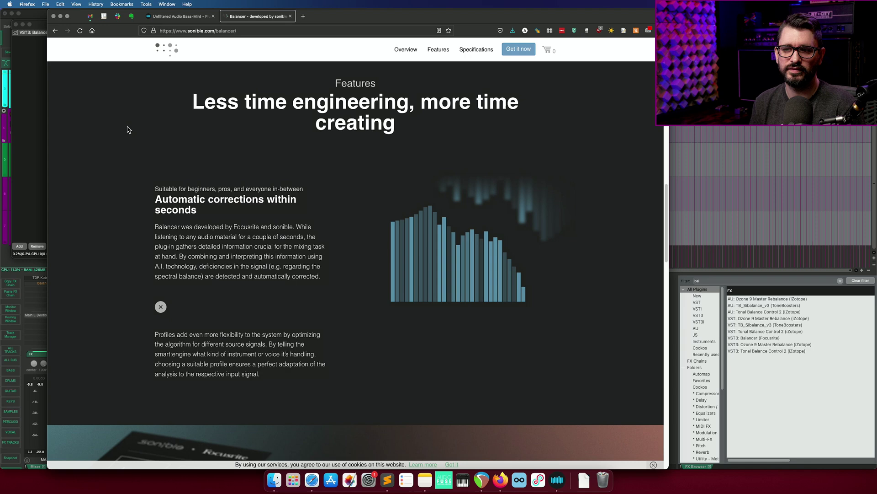
Back in REAPER, close the keys Balancer window and add Balancer to the Drums bus.
key(super+h)
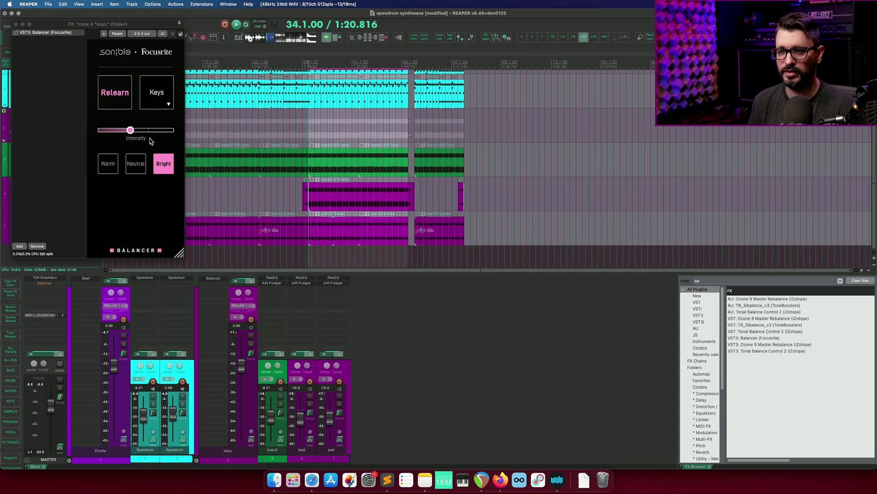
key(Escape)
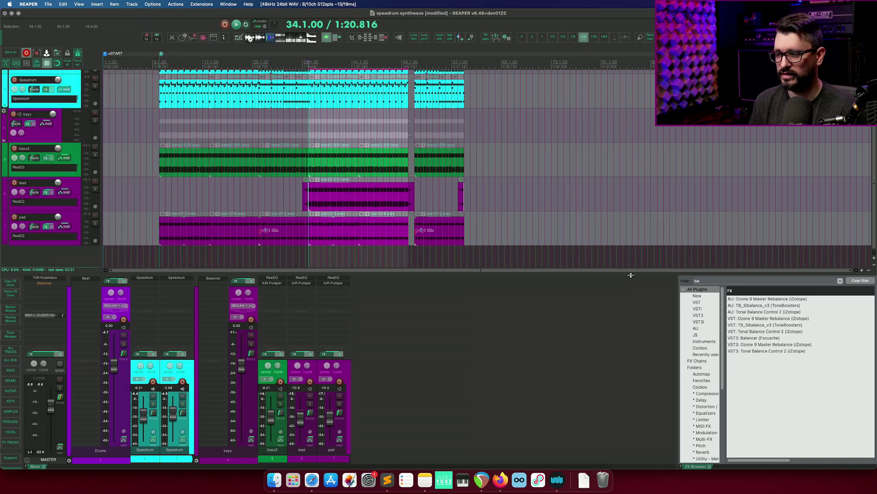
drag(754, 338, 129, 337)
Solo Drums, set its Balancer to the Drums profile, let it learn during playback, then replay.
click(124, 344)
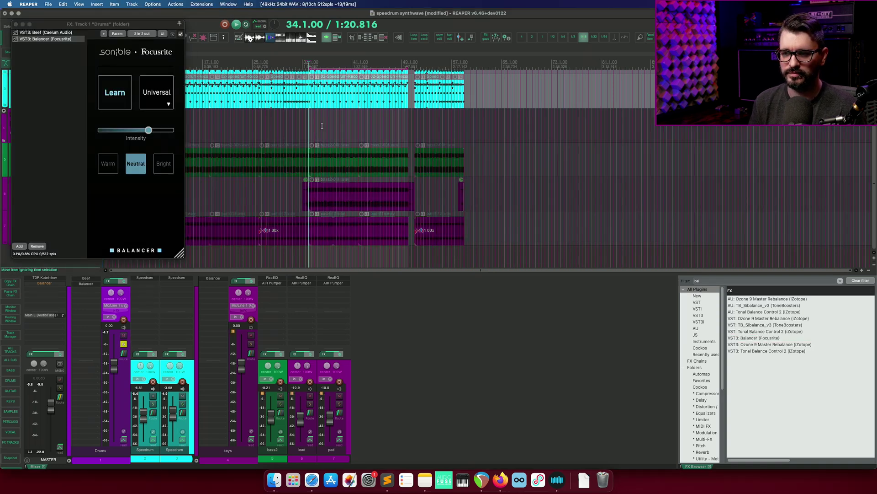
click(167, 105)
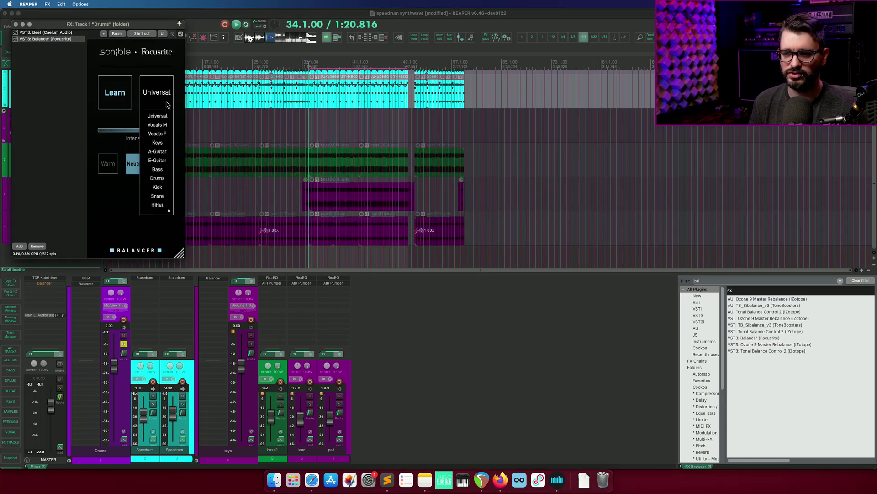
click(160, 181)
key(space)
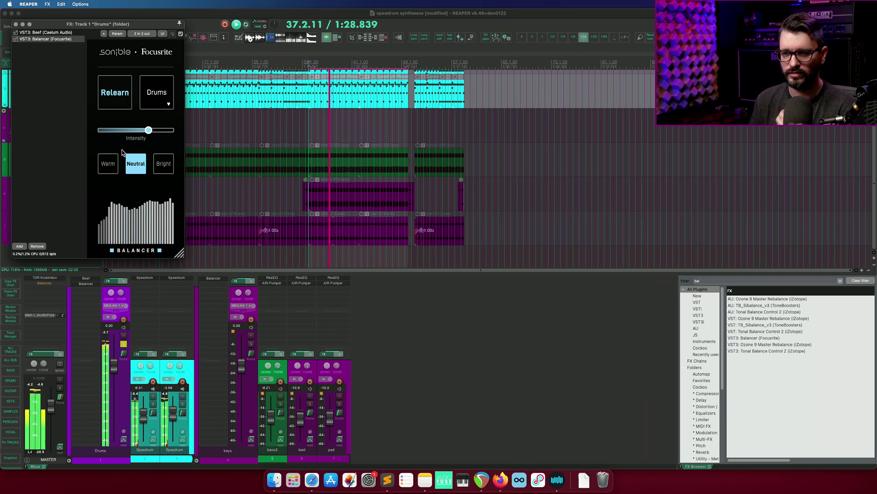
key(space)
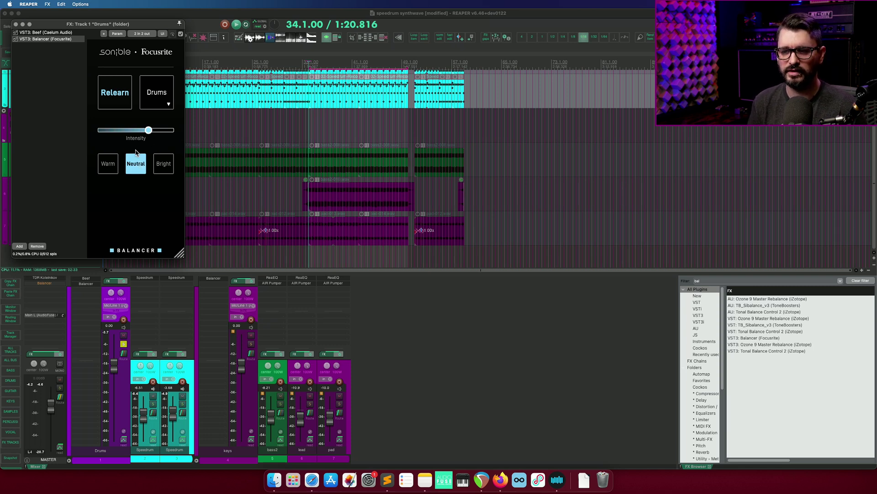
key(space)
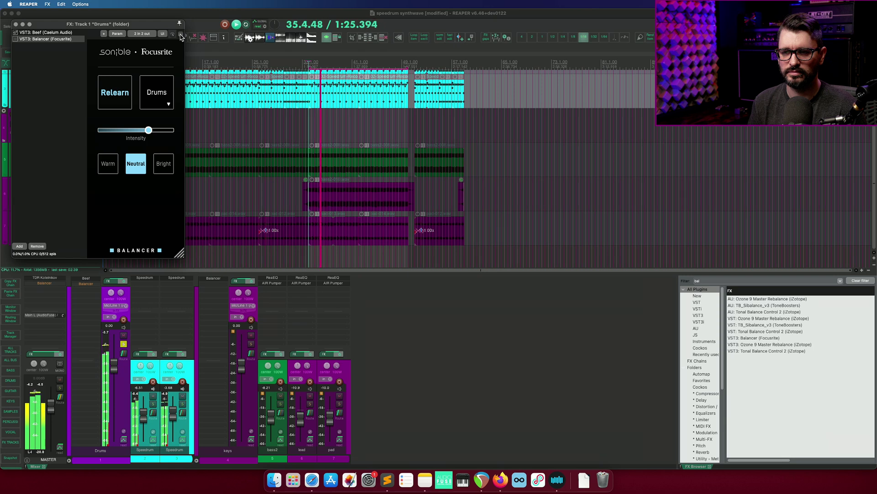
Compare Warm and Bright on the drums Balancer, lower intensity to about half, finish on Neutral.
click(111, 162)
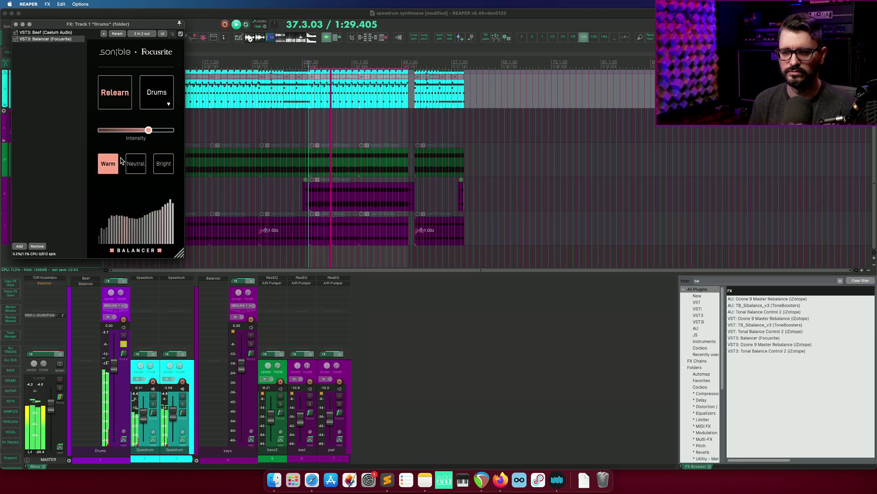
click(164, 164)
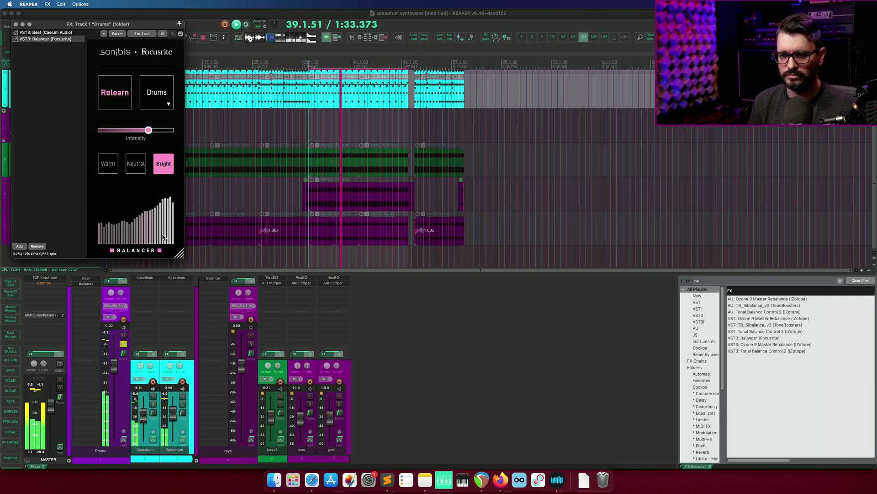
click(136, 165)
drag(148, 130, 129, 131)
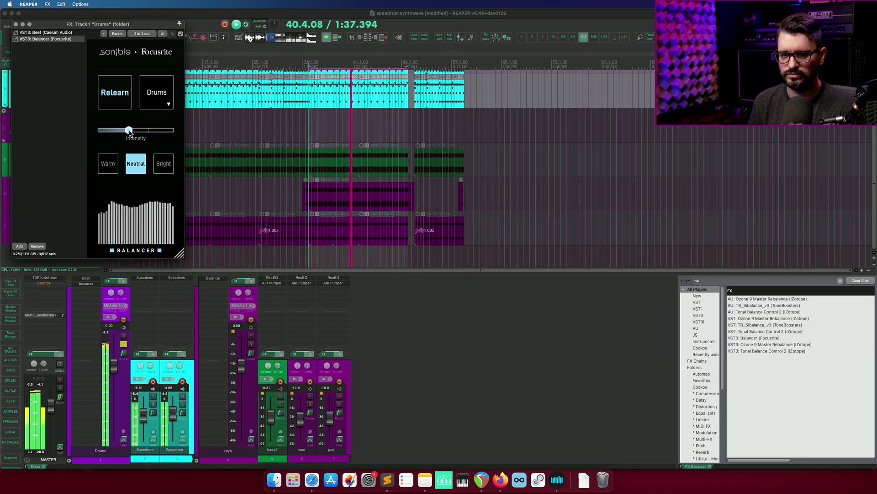
click(108, 163)
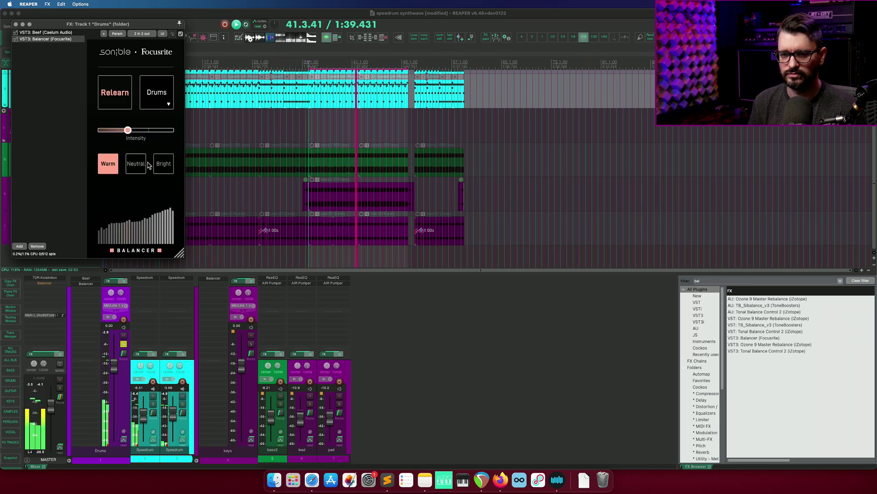
click(163, 166)
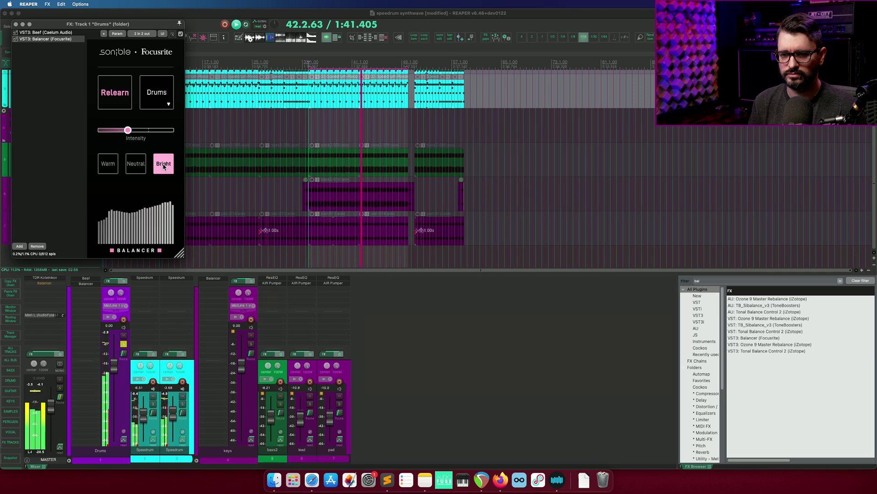
click(136, 164)
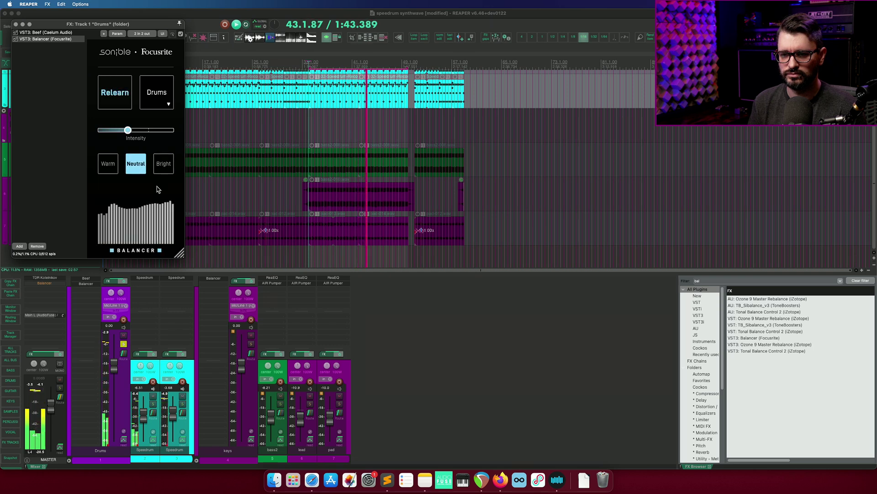
key(space)
Audition the Universal, Drums, Kick and Snare profiles on the drums Balancer during playback.
click(164, 103)
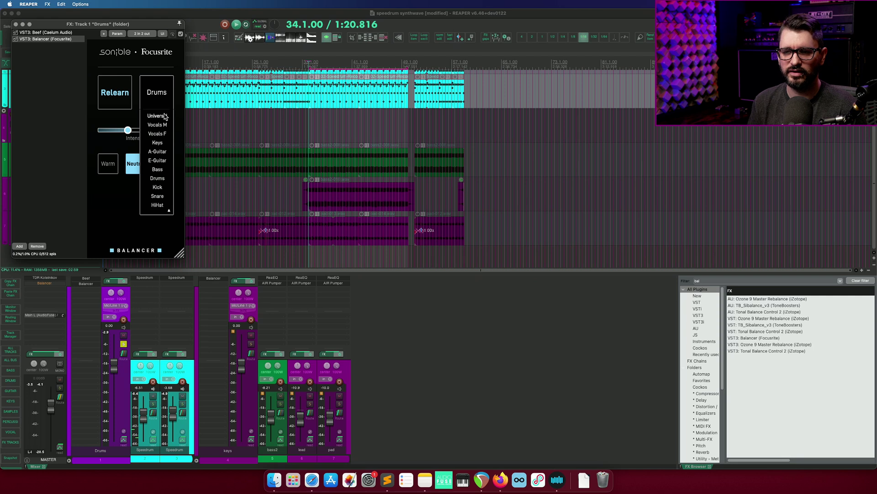
click(165, 118)
key(space)
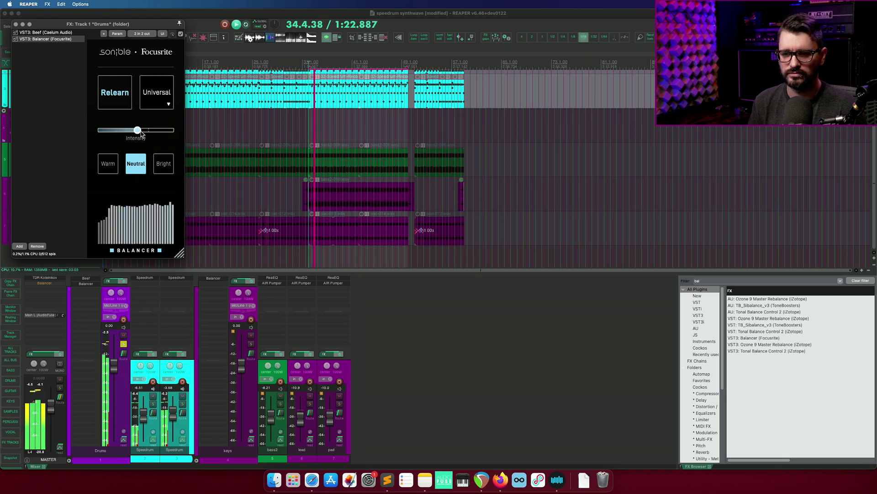
click(168, 105)
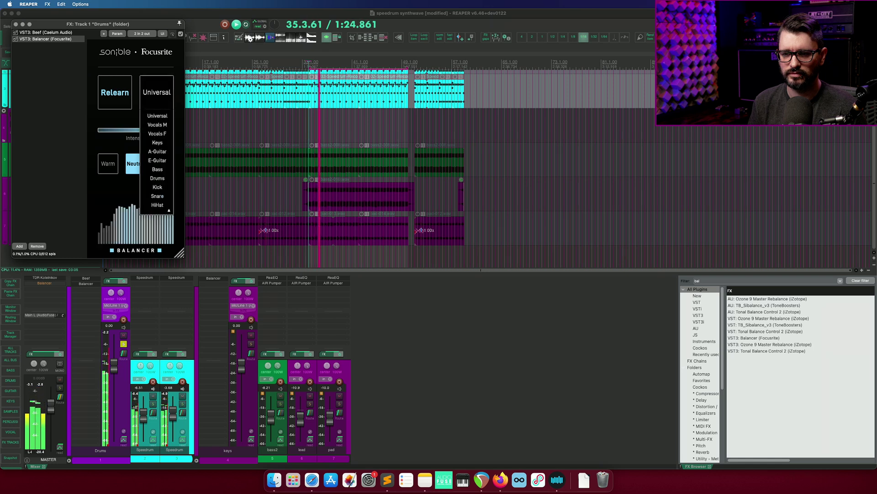
click(157, 178)
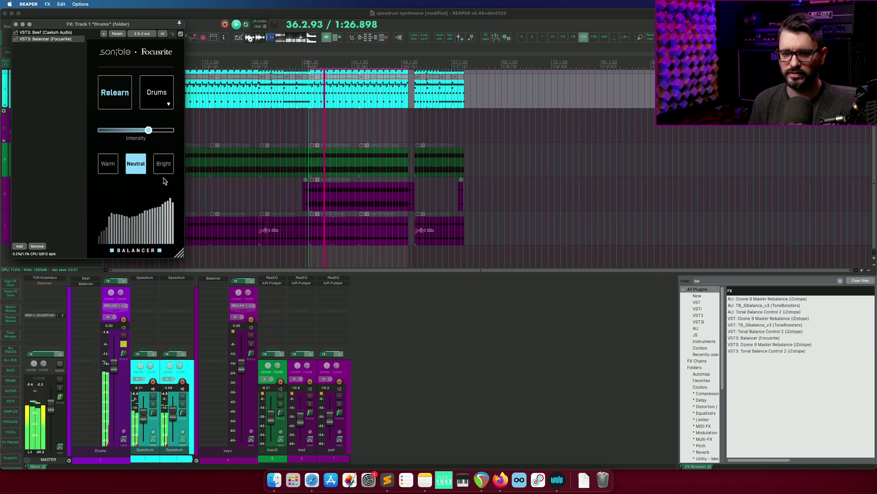
click(168, 105)
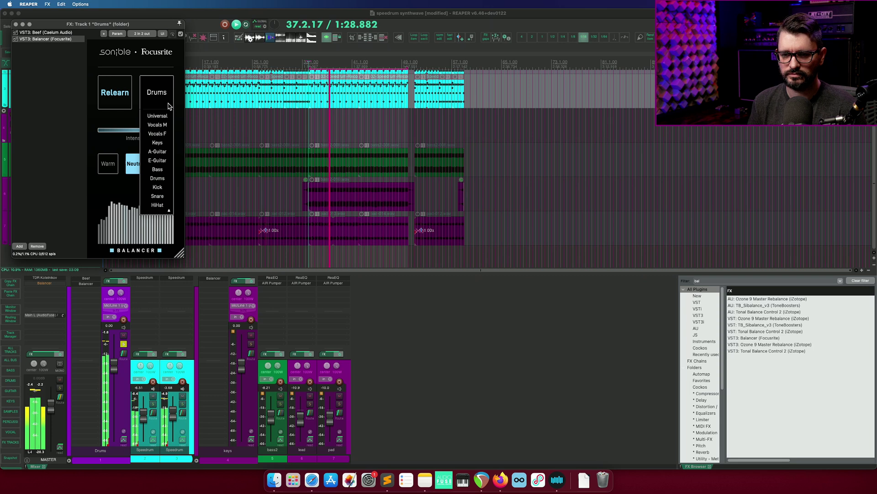
click(165, 188)
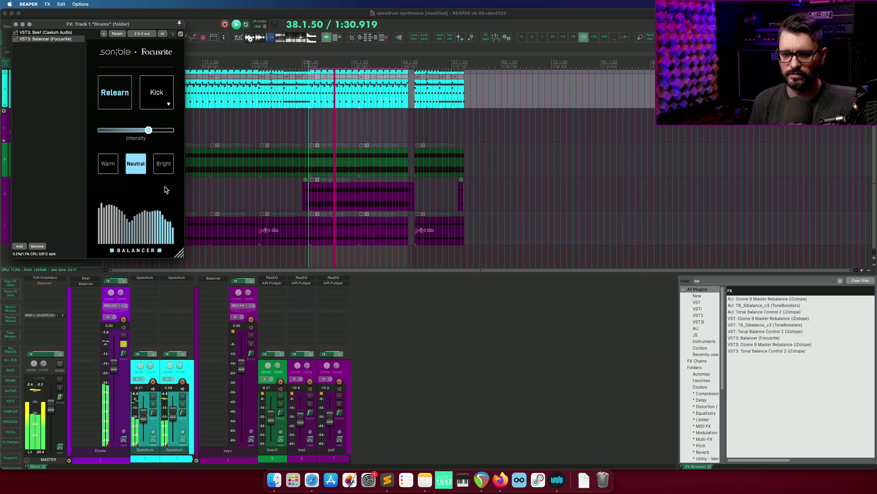
click(167, 103)
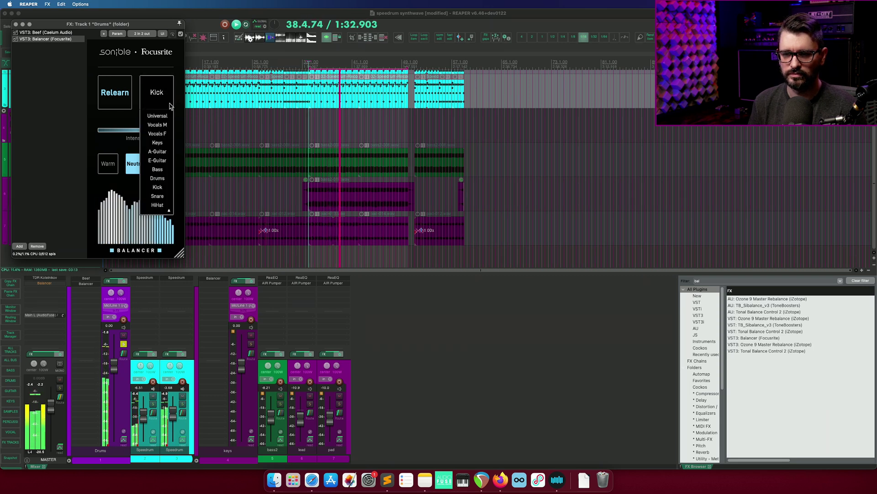
click(159, 197)
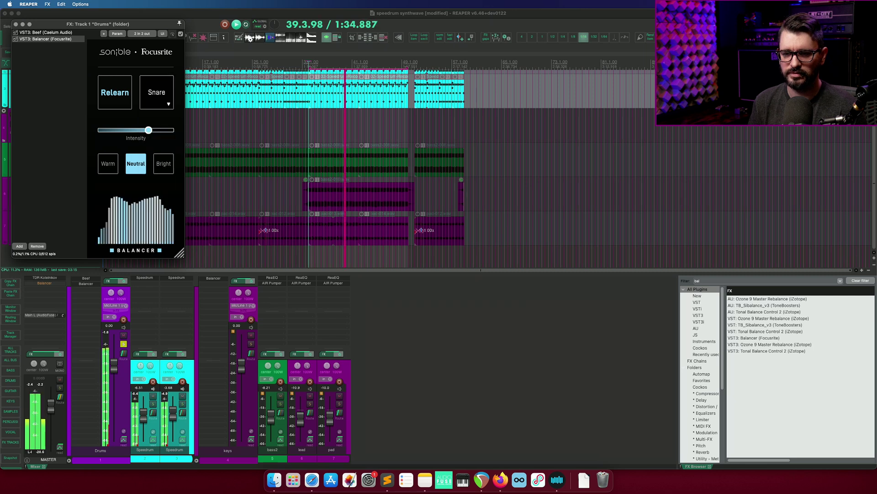
Try the HiHat, Bass and Universal profiles, then return to the Drums profile.
click(169, 106)
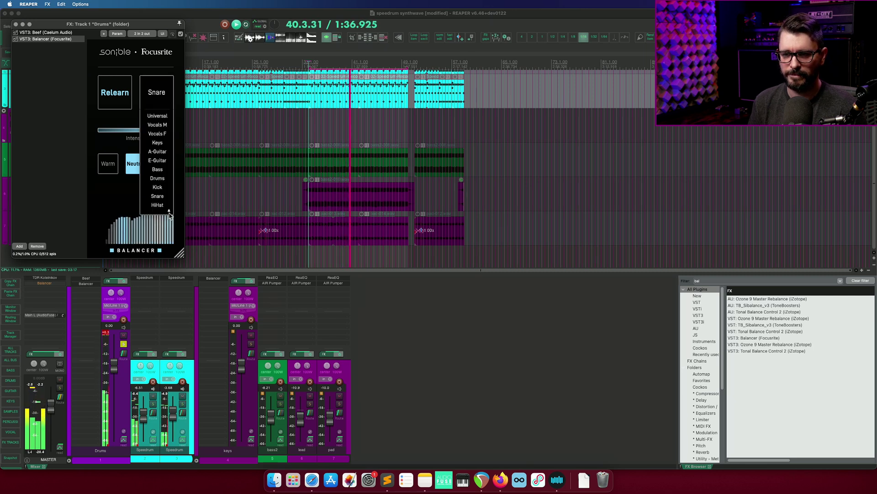
click(159, 205)
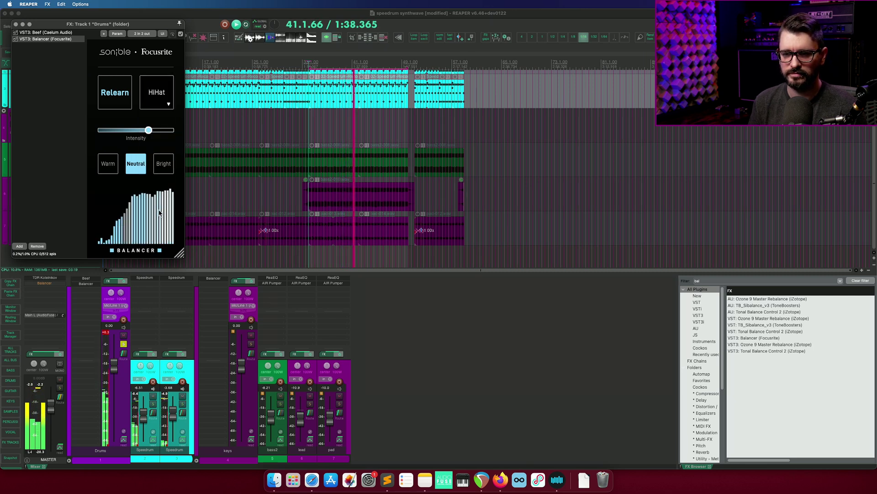
click(169, 106)
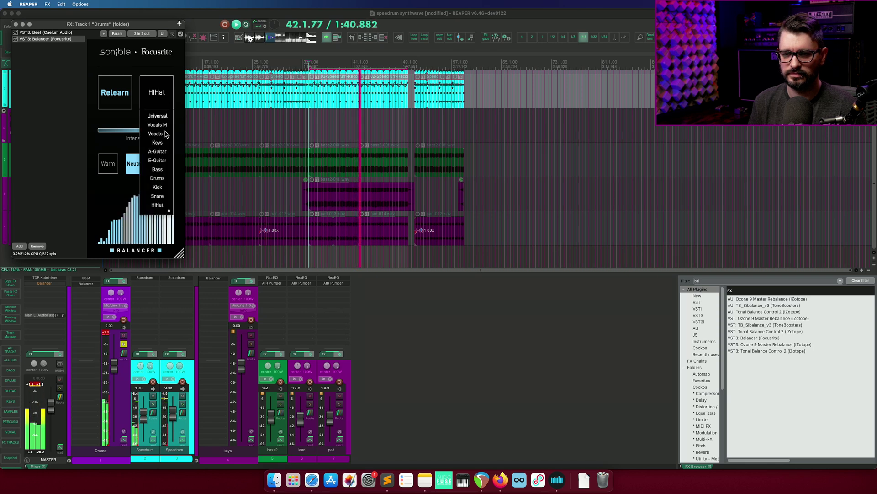
click(162, 170)
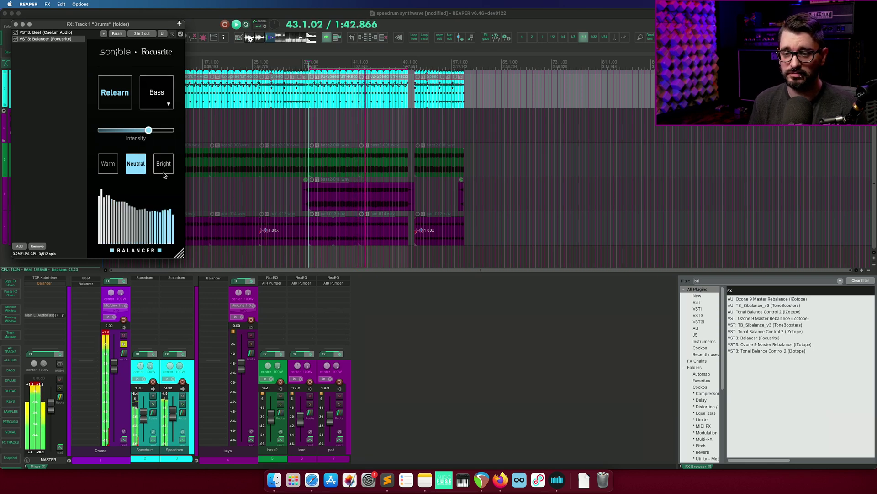
click(167, 106)
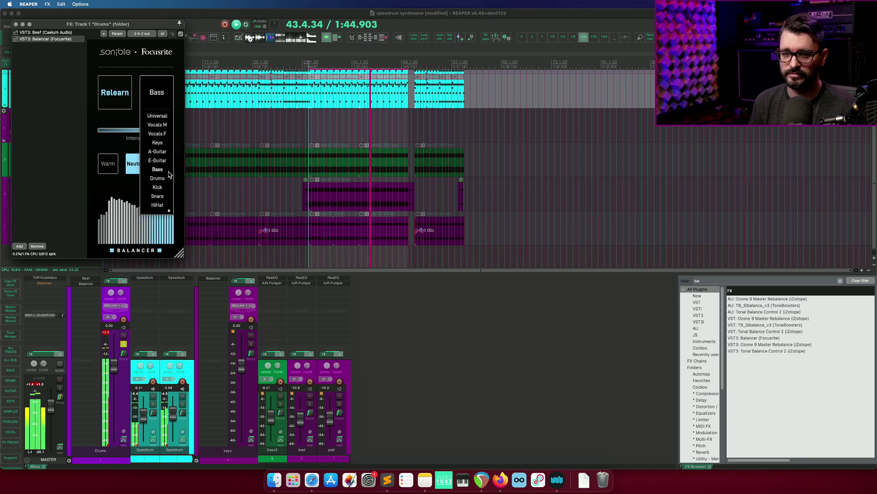
click(157, 116)
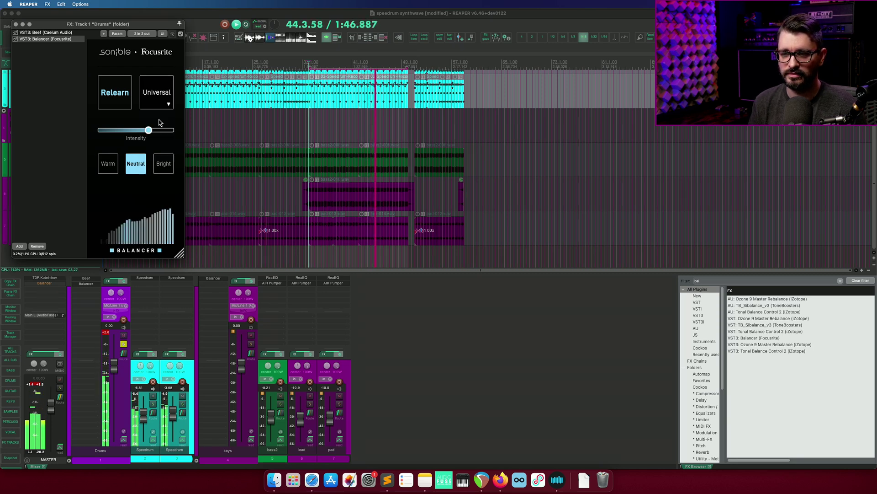
click(157, 98)
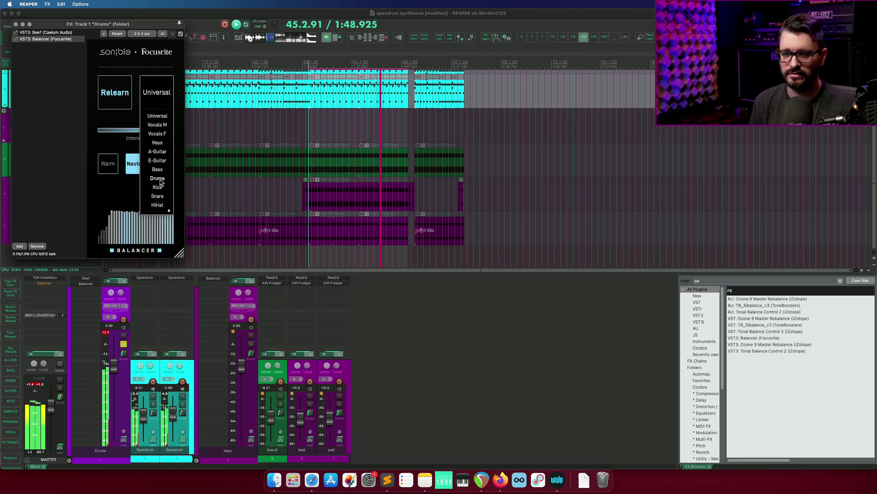
click(157, 177)
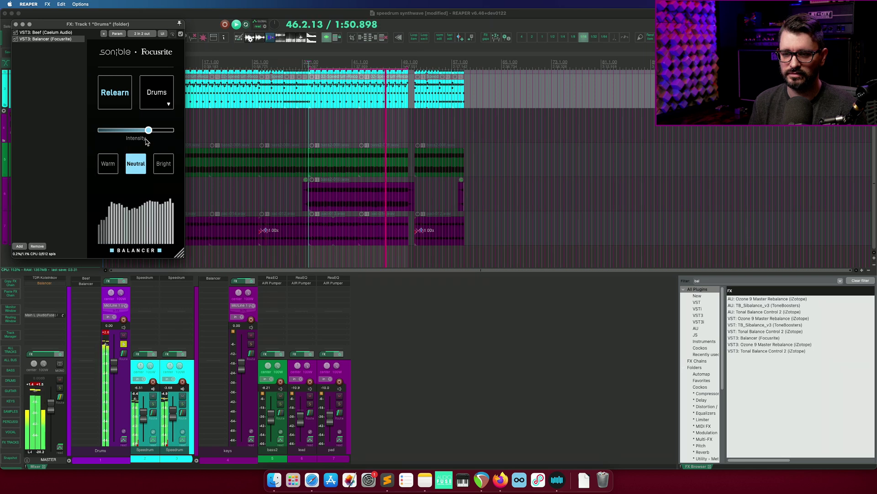
Lower intensity to about half, A/B bypass the drums Balancer, stop playback, and leave the profile unchanged.
drag(147, 133, 130, 132)
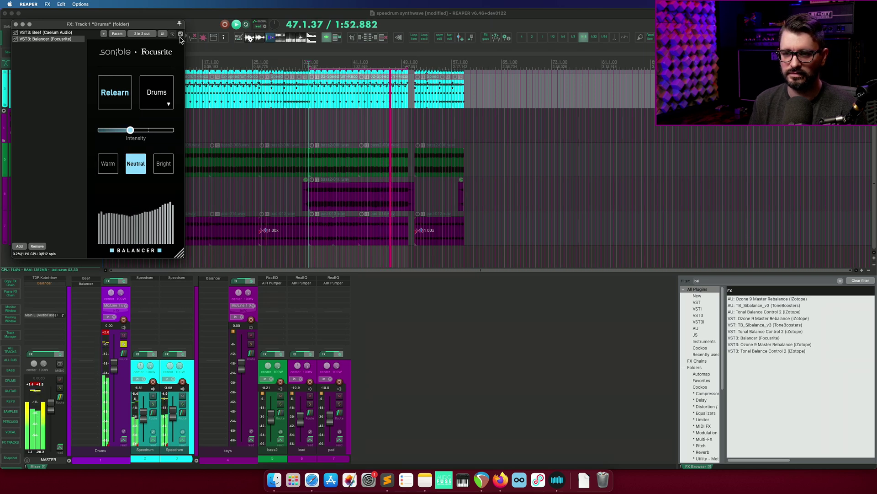
click(181, 34)
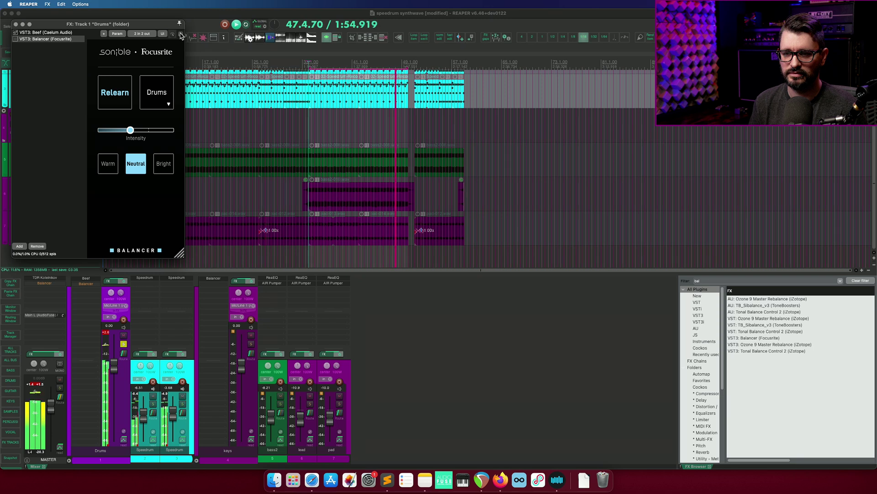
click(181, 35)
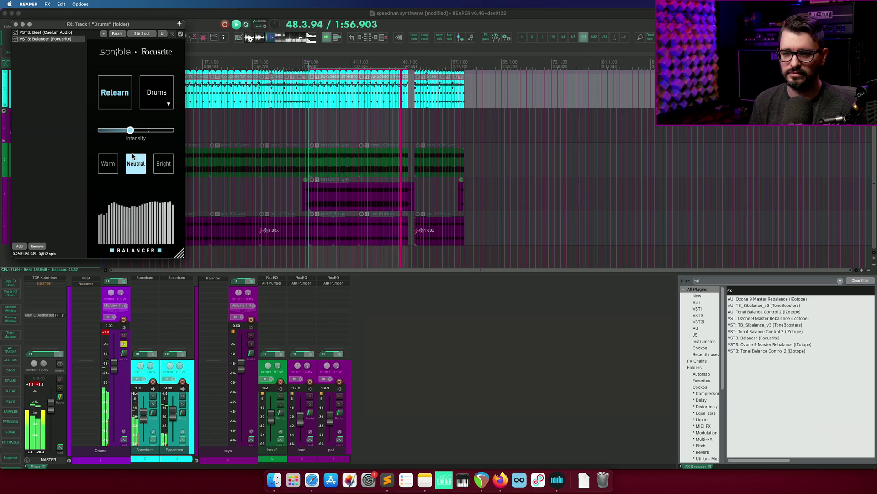
key(space)
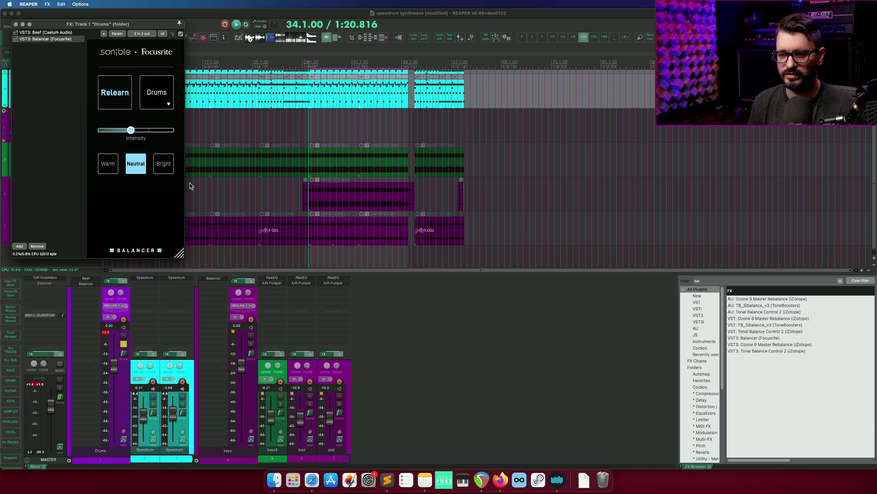
click(157, 94)
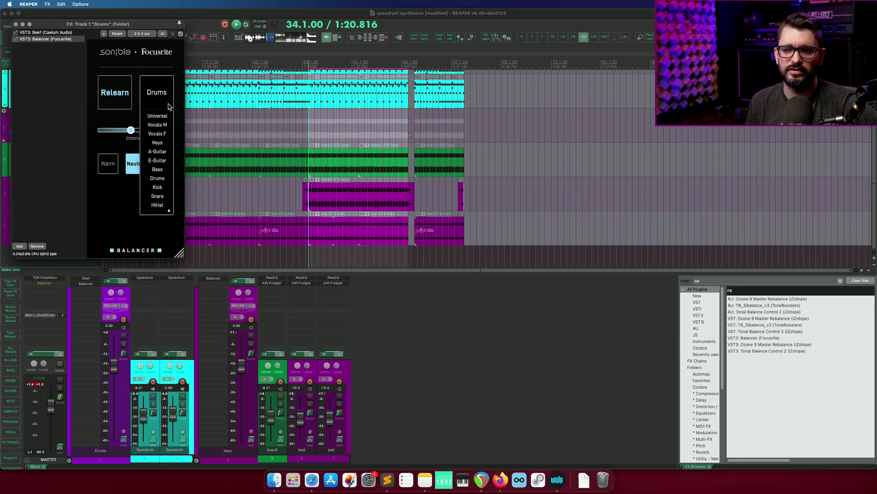
click(128, 199)
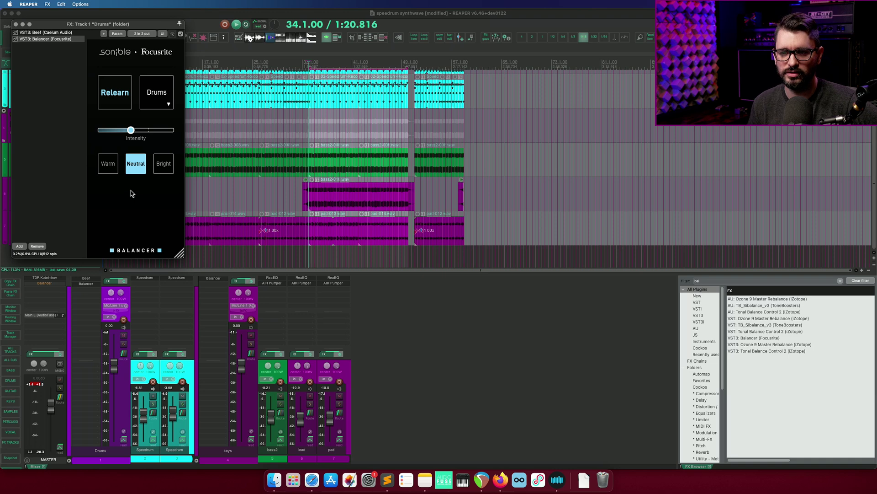
Re-enable the master Balancer, relearn the mix at zero intensity, then raise intensity to about 40%.
click(16, 24)
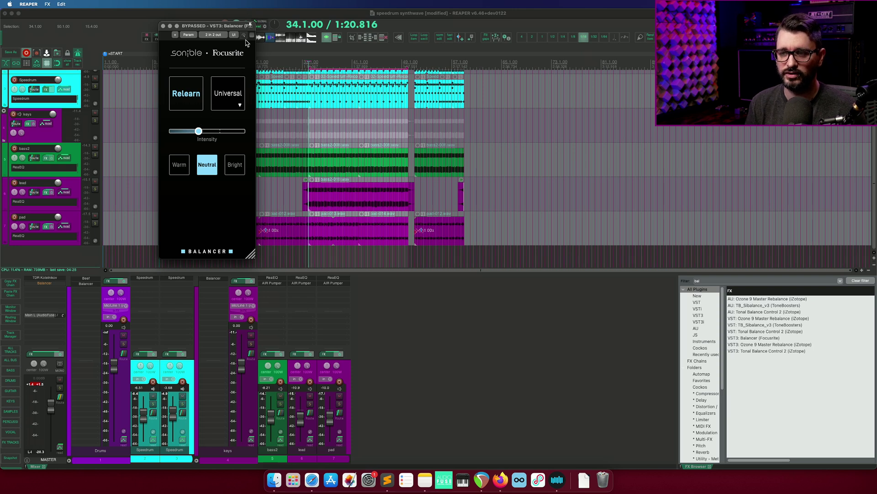
click(251, 36)
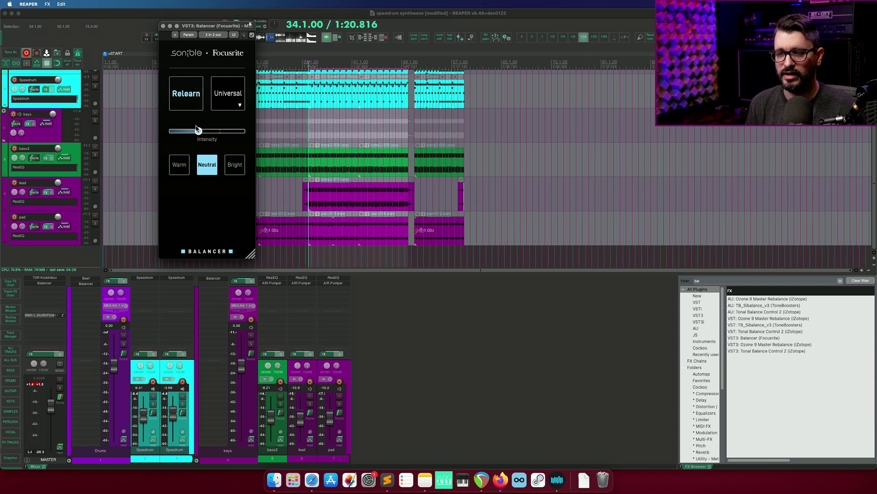
drag(197, 133, 169, 131)
key(space)
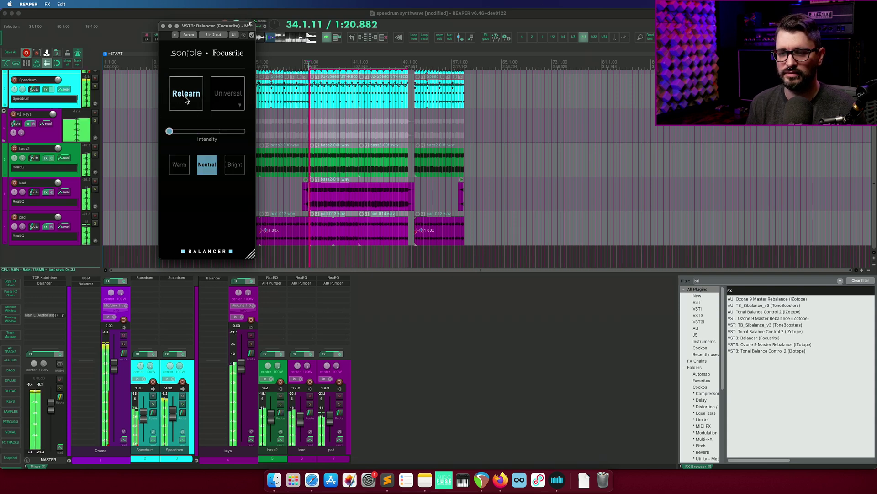
click(186, 94)
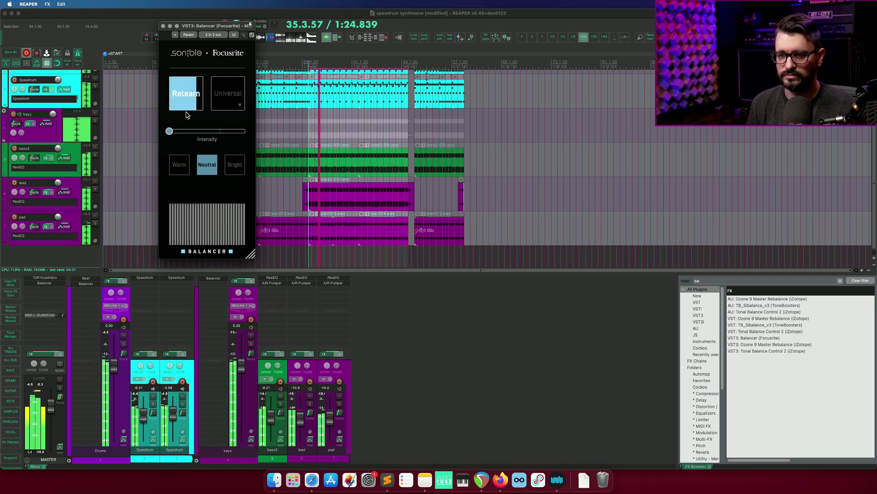
drag(171, 132, 210, 132)
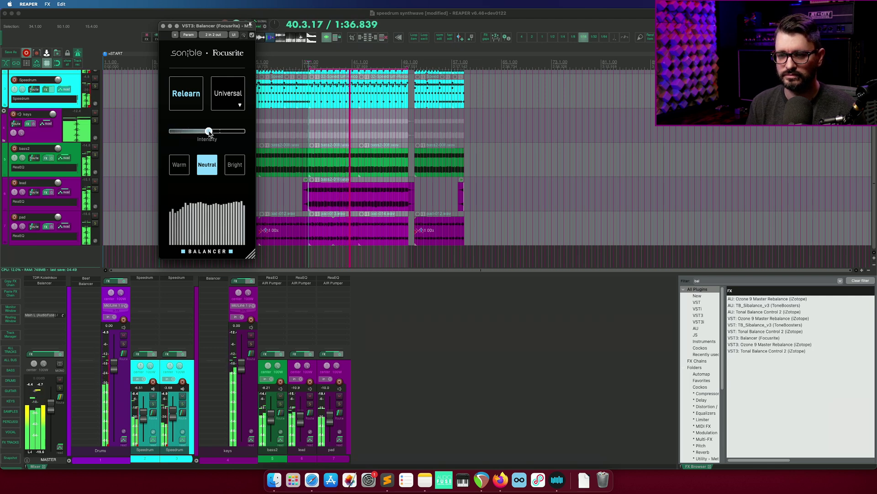
key(space)
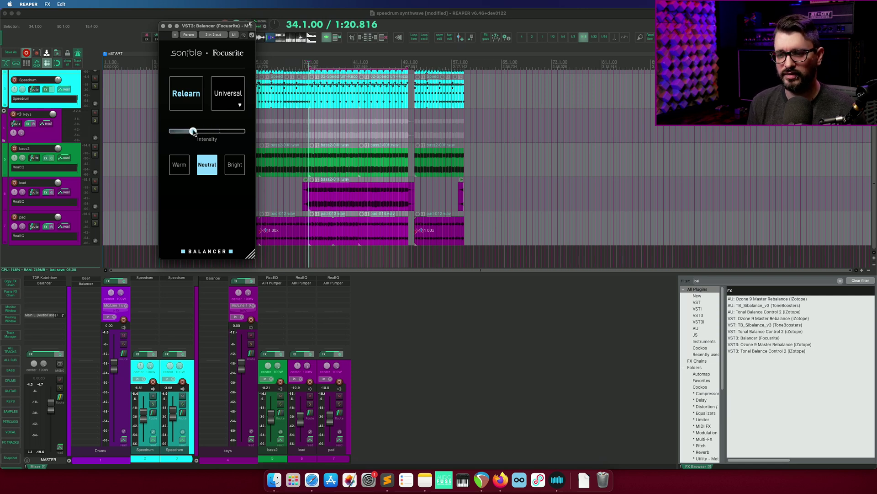
Play the mix and audition the master Balancer's Warm and Bright tones while sweeping Intensity.
key(space)
mouse_move(193, 131)
mouse_down()
mouse_move(172, 133)
mouse_move(200, 132)
mouse_up()
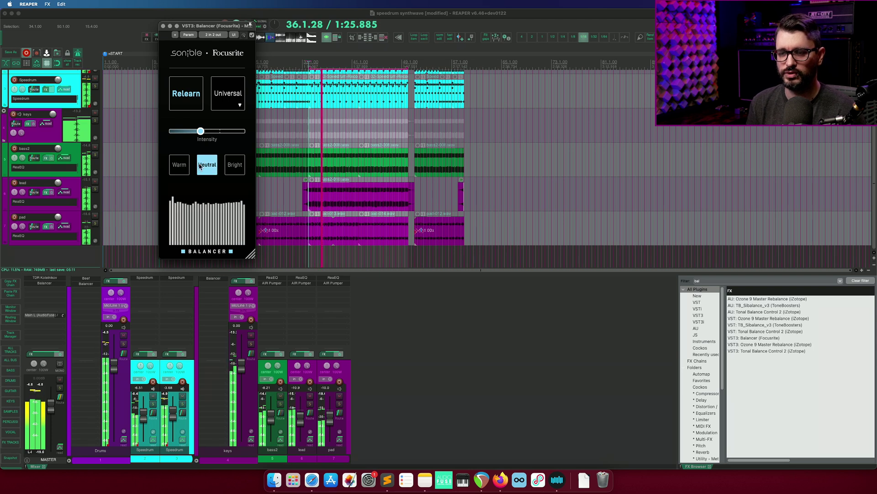
click(183, 166)
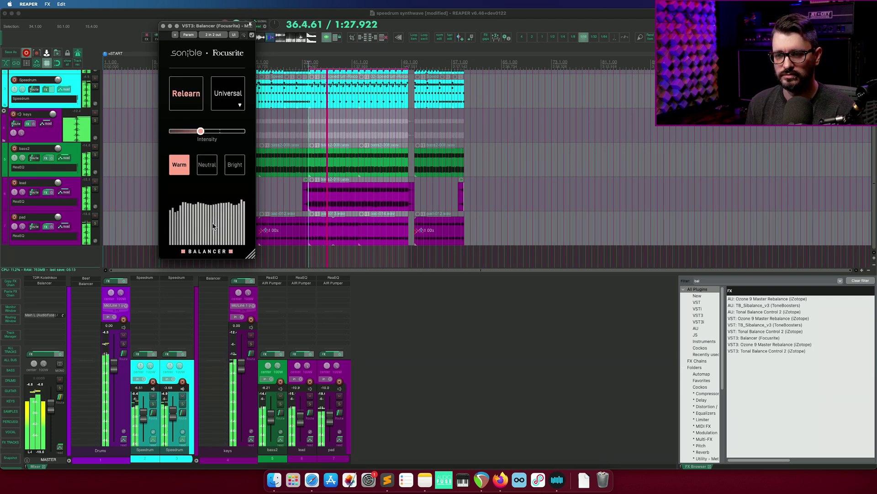
drag(197, 133, 162, 134)
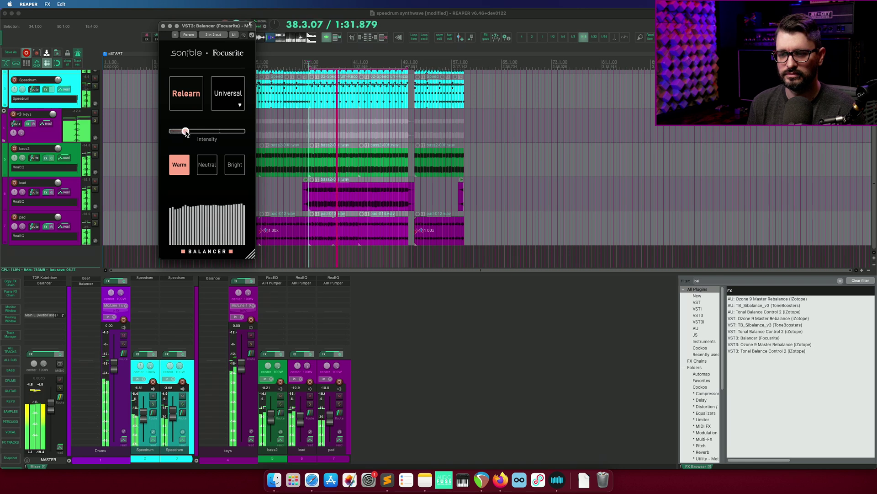
click(235, 168)
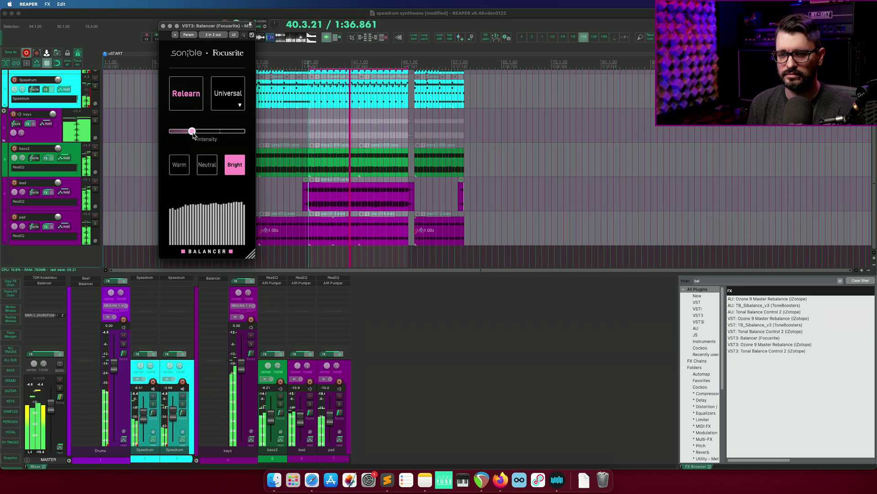
drag(193, 135, 189, 136)
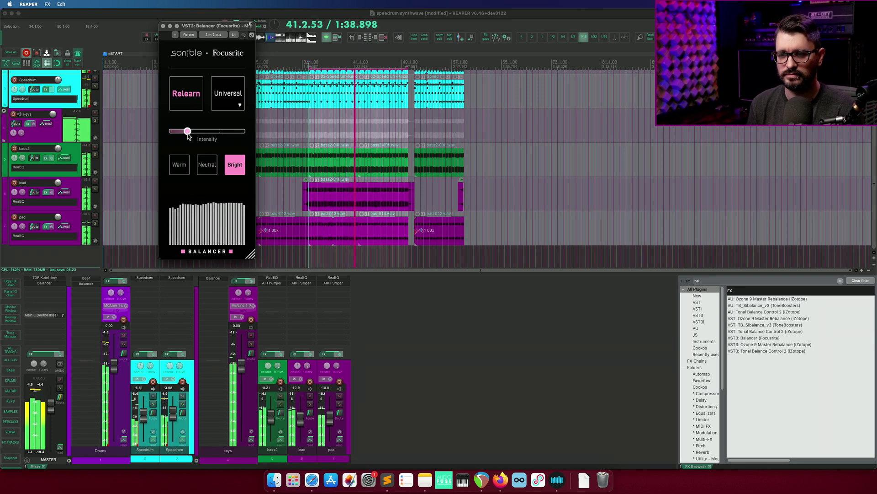
drag(187, 135, 246, 131)
Cycle Neutral, Warm and Bright again at varying intensities, settle on a low intensity, and stop playback.
click(211, 169)
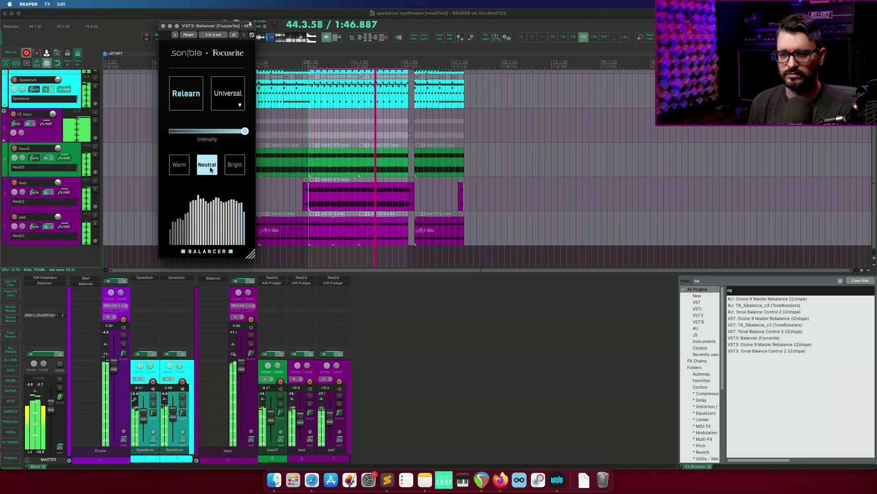
click(184, 167)
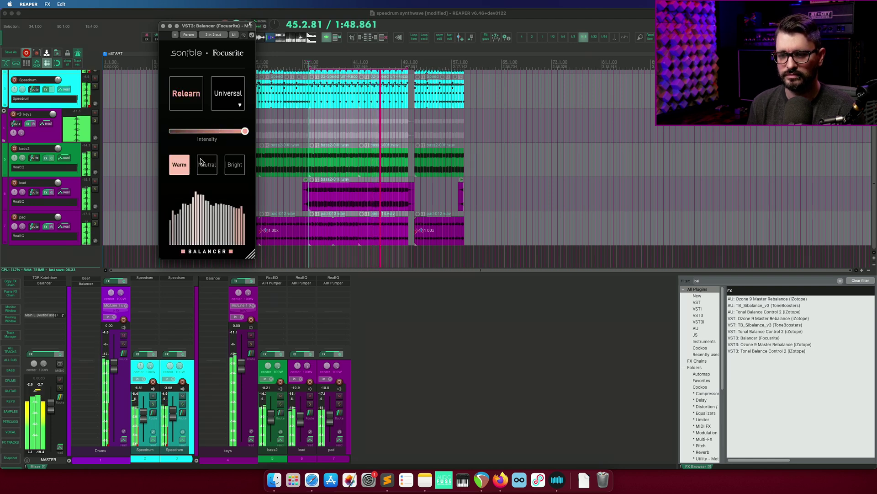
drag(245, 131, 221, 133)
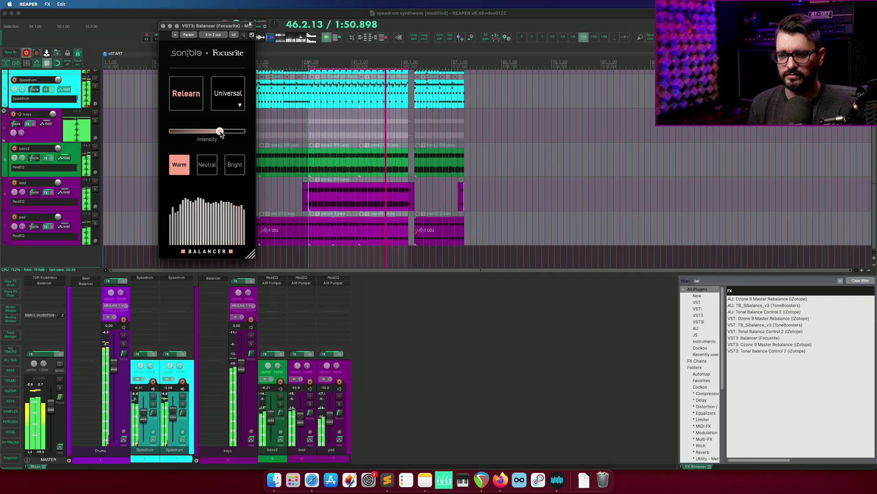
click(214, 164)
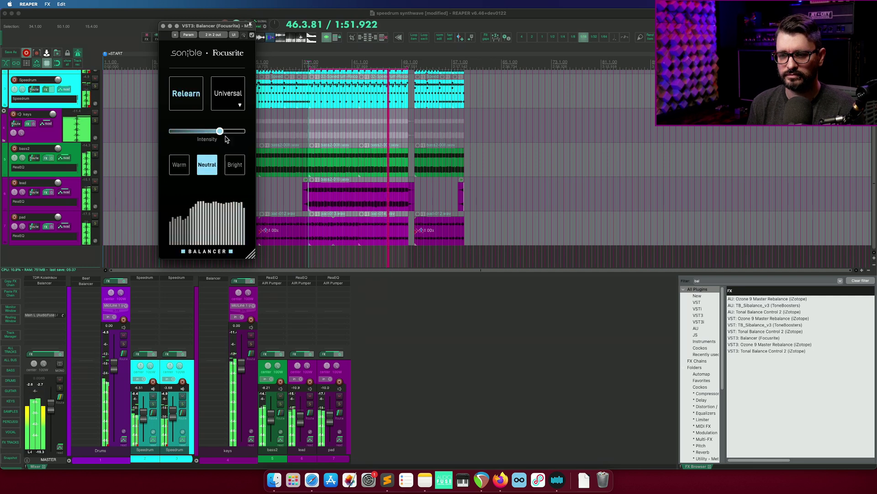
click(233, 164)
drag(220, 131, 180, 136)
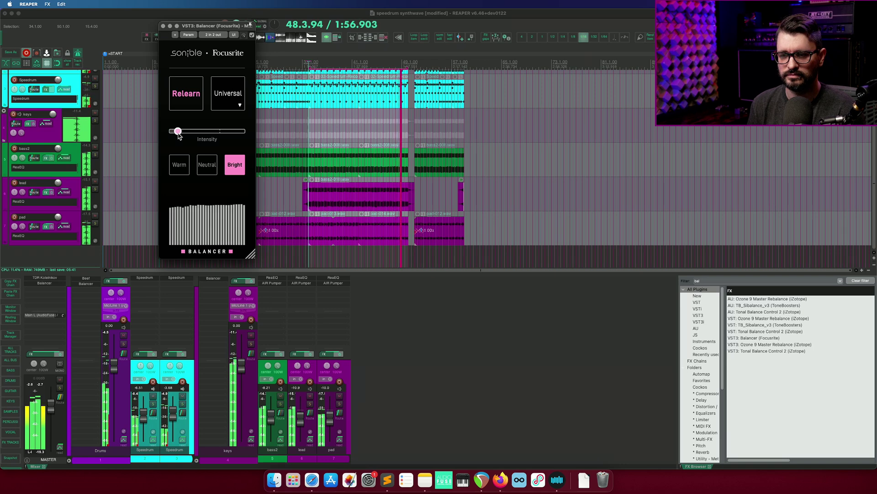
click(179, 164)
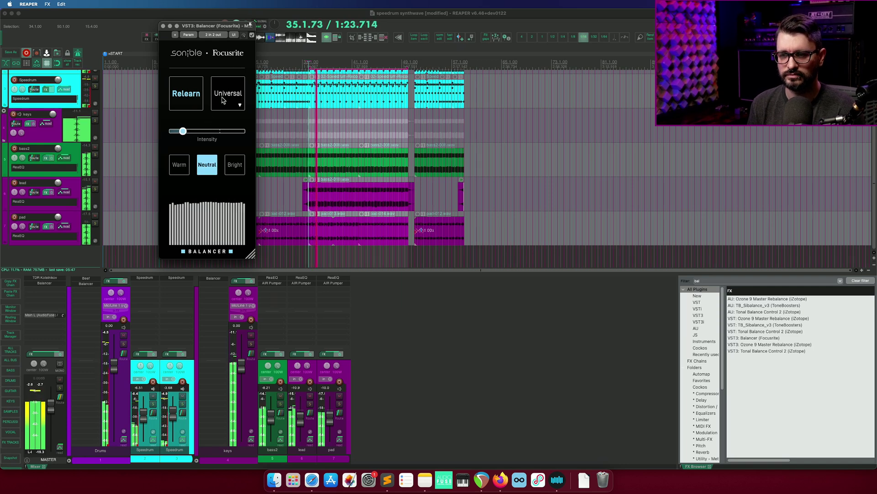
key(space)
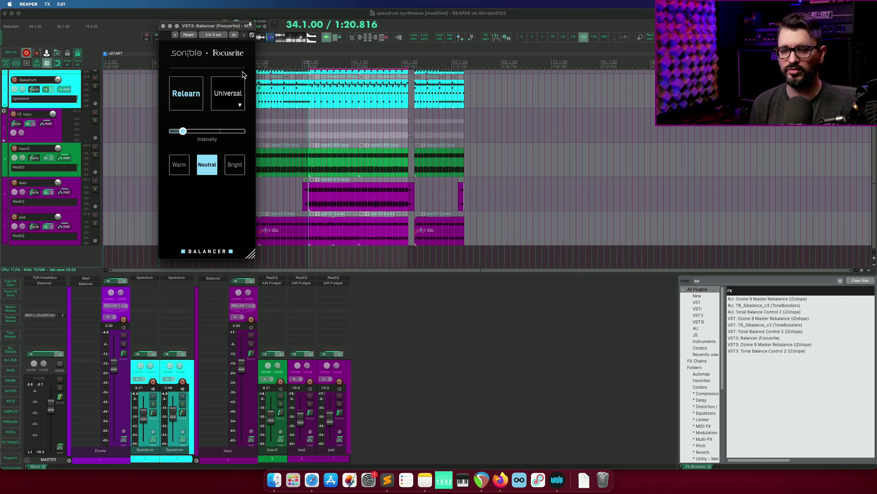
Close the Balancer window and open the Project Media/FX Bay's FX list with Balancer selected.
click(163, 26)
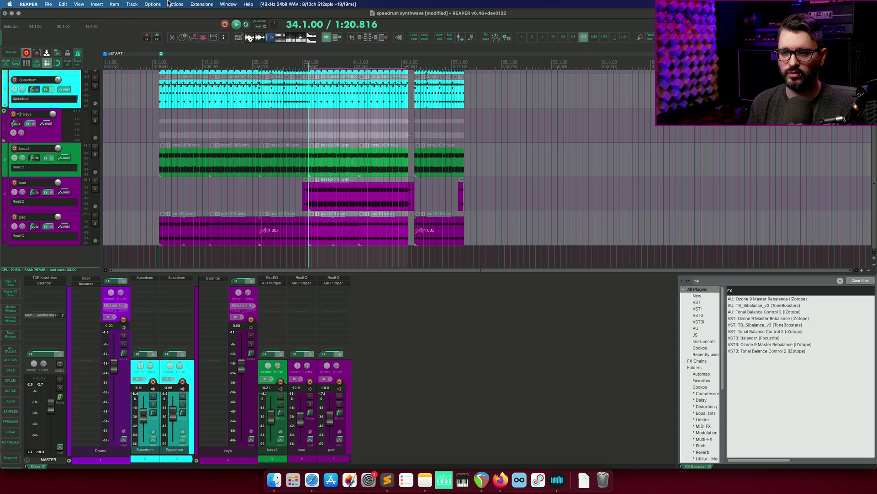
click(63, 5)
mouse_move(79, 4)
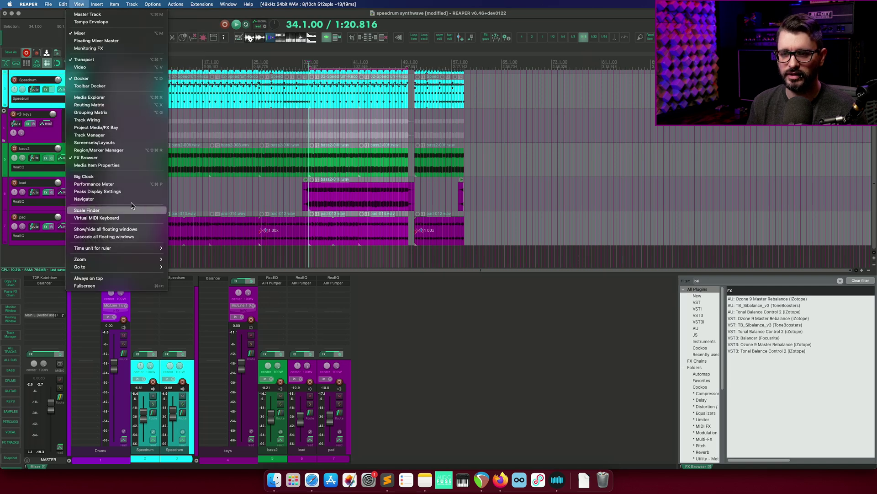
click(119, 127)
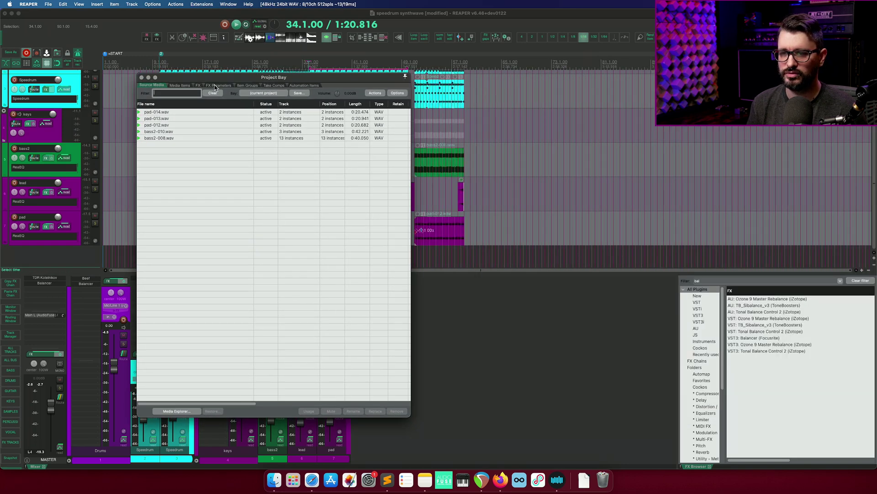
click(198, 86)
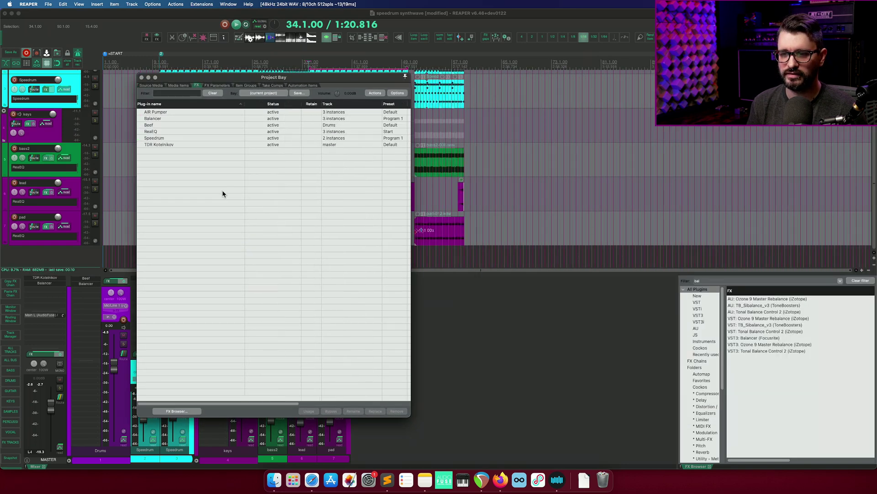
click(166, 118)
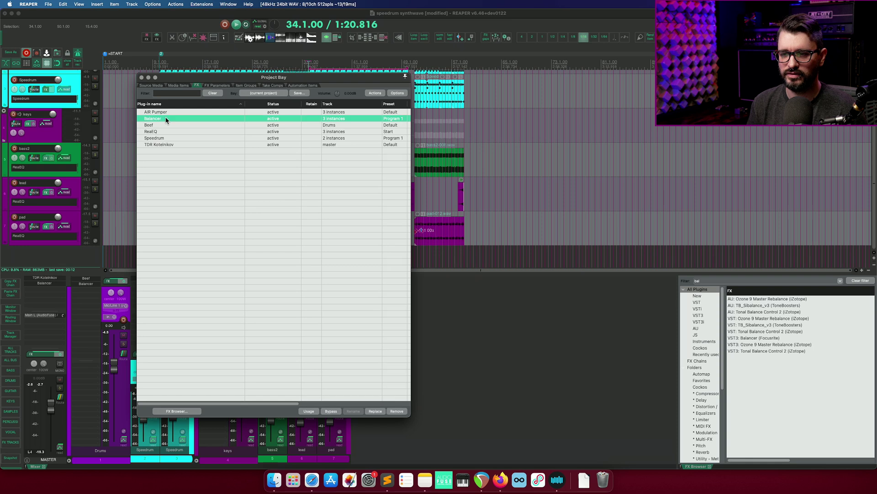
Bypass all three Balancer instances, play the mix, and toggle them active, bypassed and active again.
right_click(272, 121)
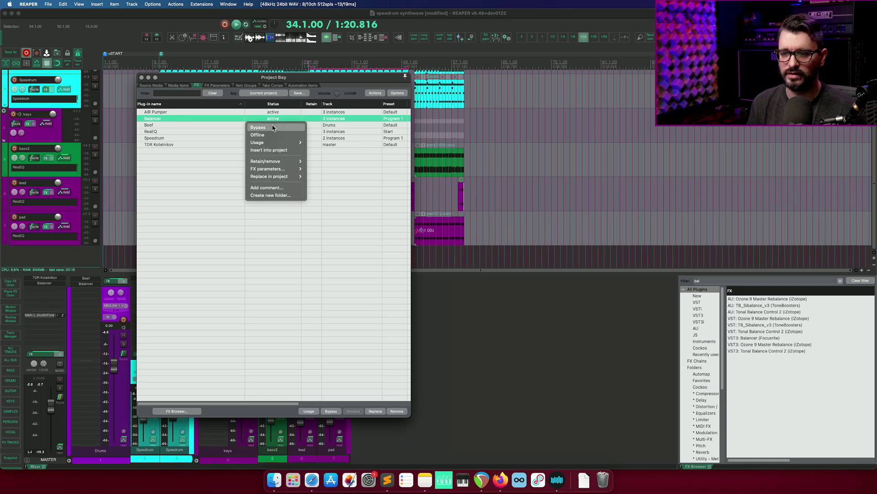
click(273, 127)
key(space)
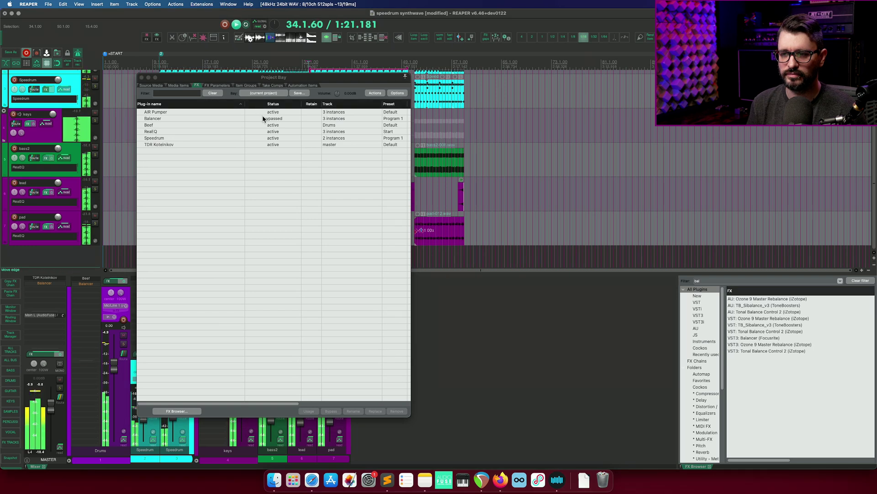
click(268, 120)
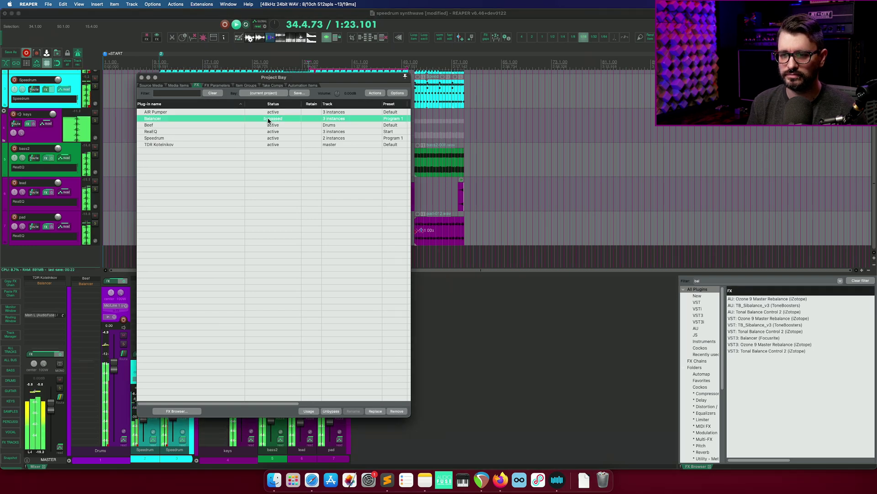
right_click(268, 120)
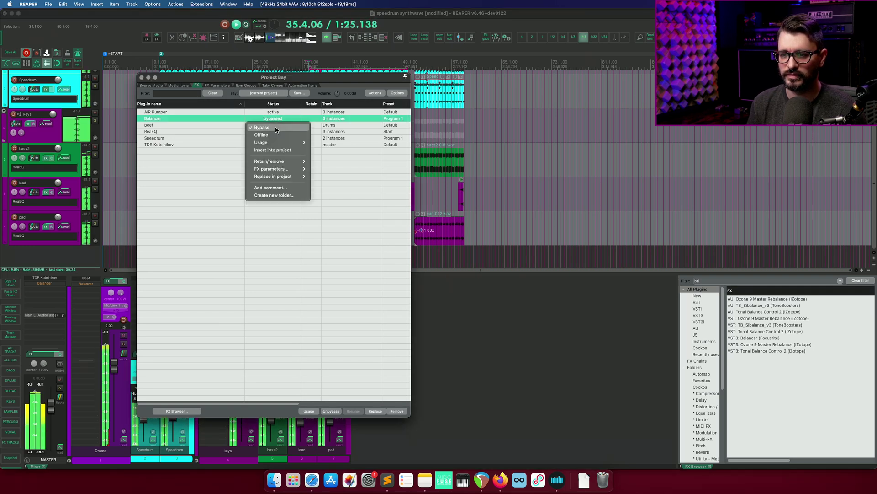
click(276, 130)
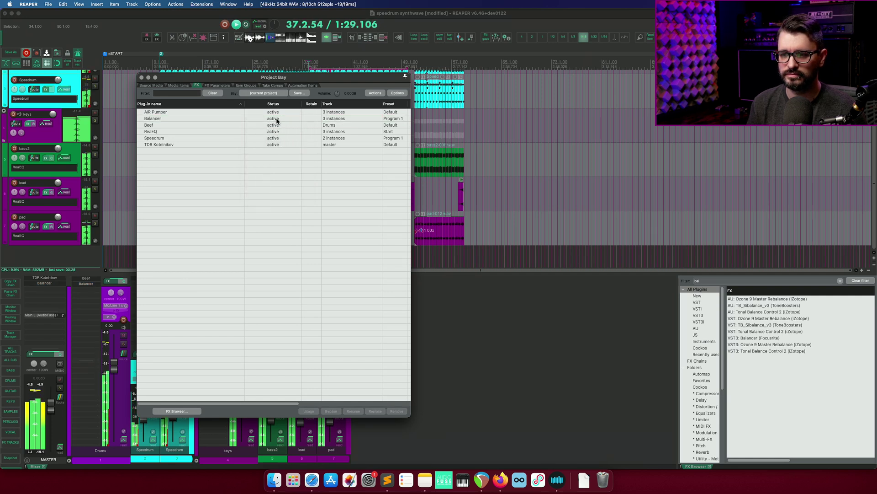
right_click(276, 119)
click(280, 128)
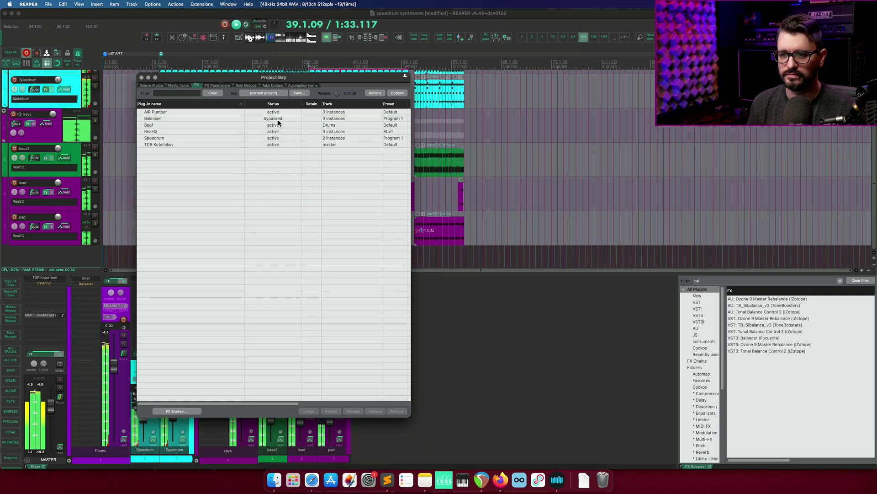
right_click(279, 120)
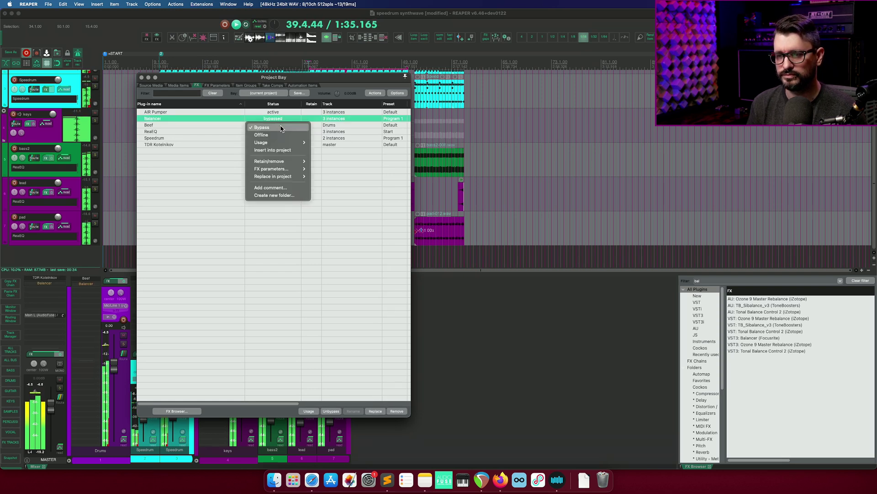
click(280, 127)
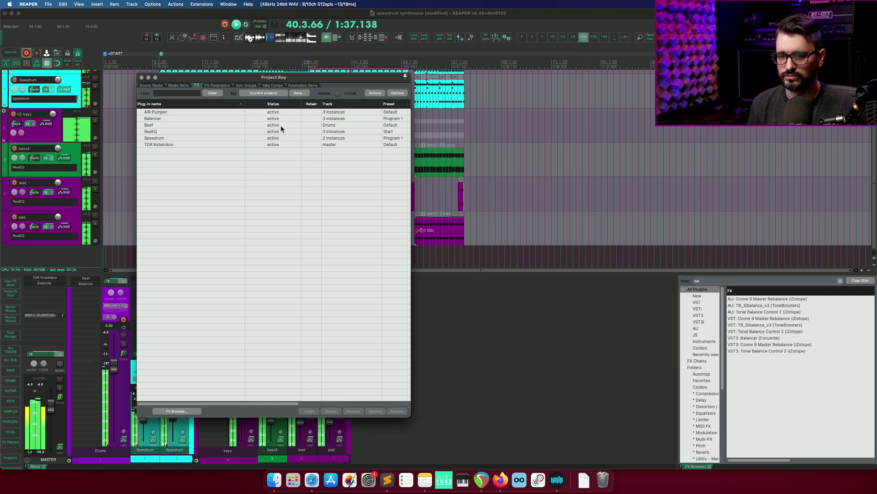